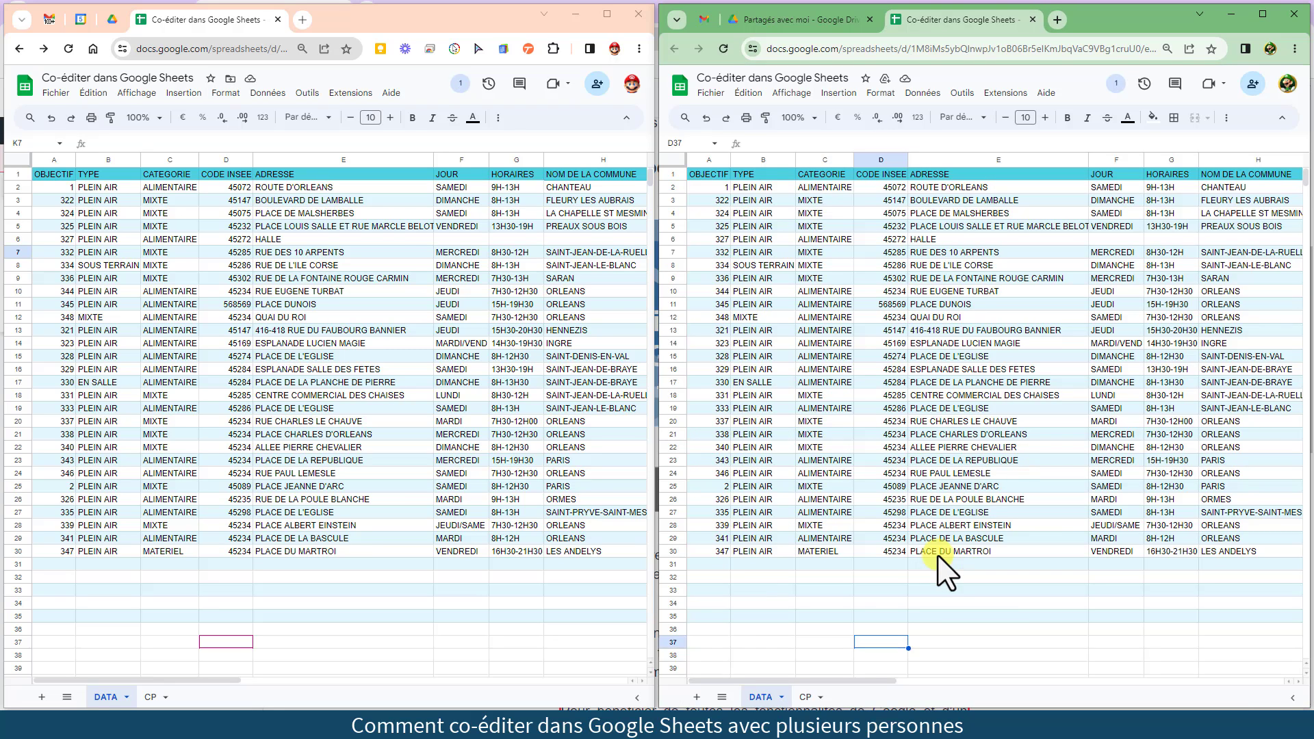
# Join the document chat from the second window and send 'bonjour'
pyautogui.click(462, 83)
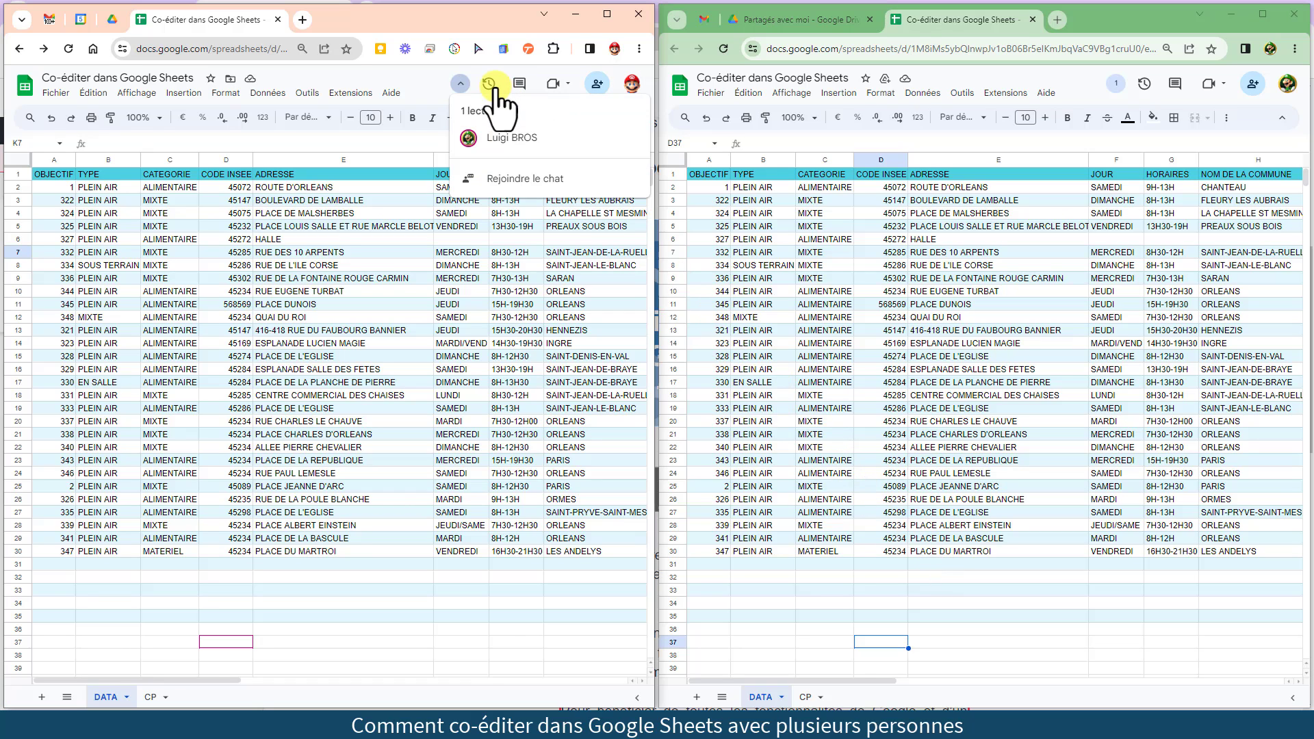
pyautogui.click(462, 83)
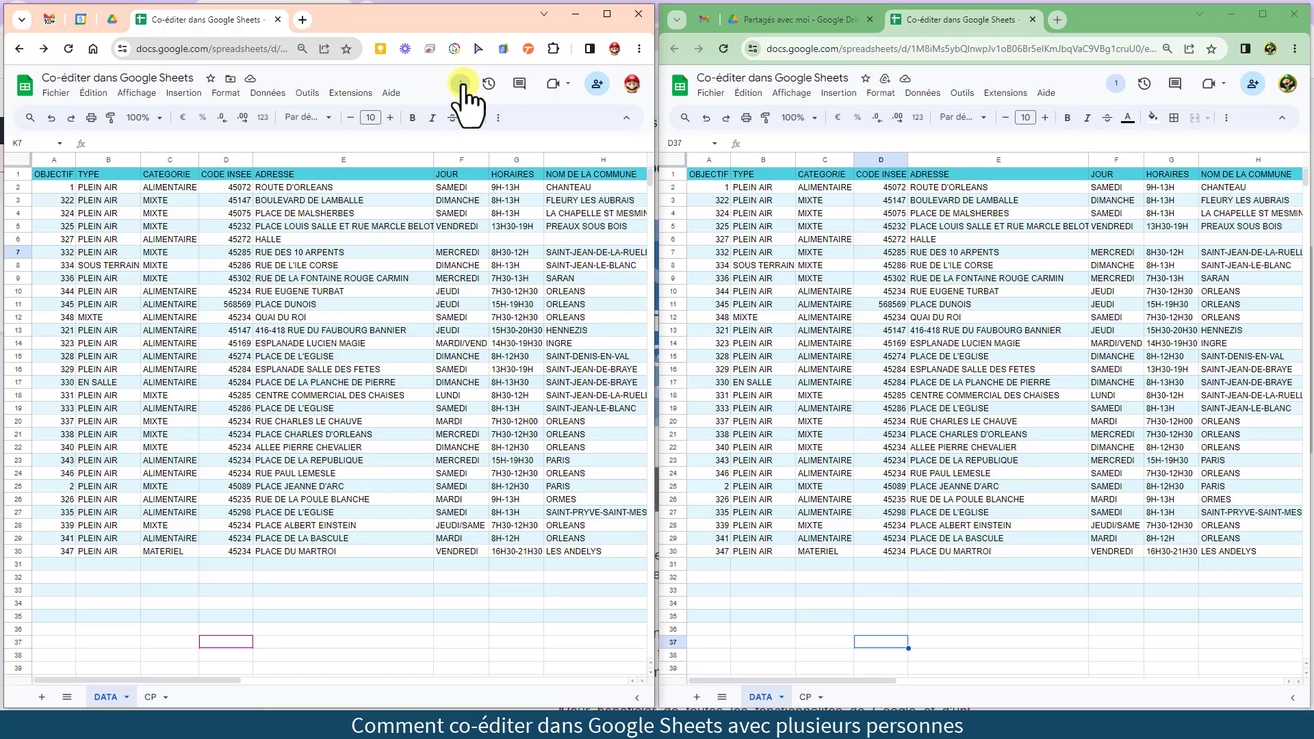
pyautogui.click(1115, 84)
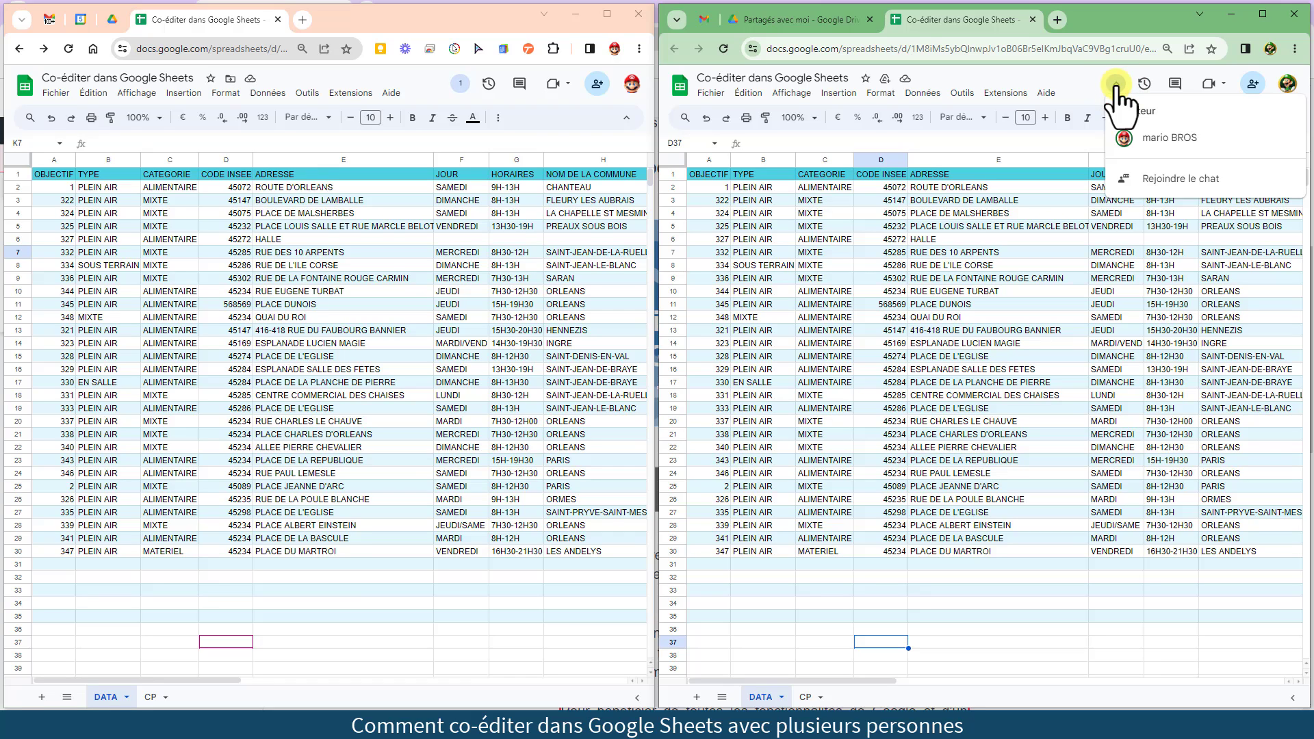
pyautogui.click(1154, 181)
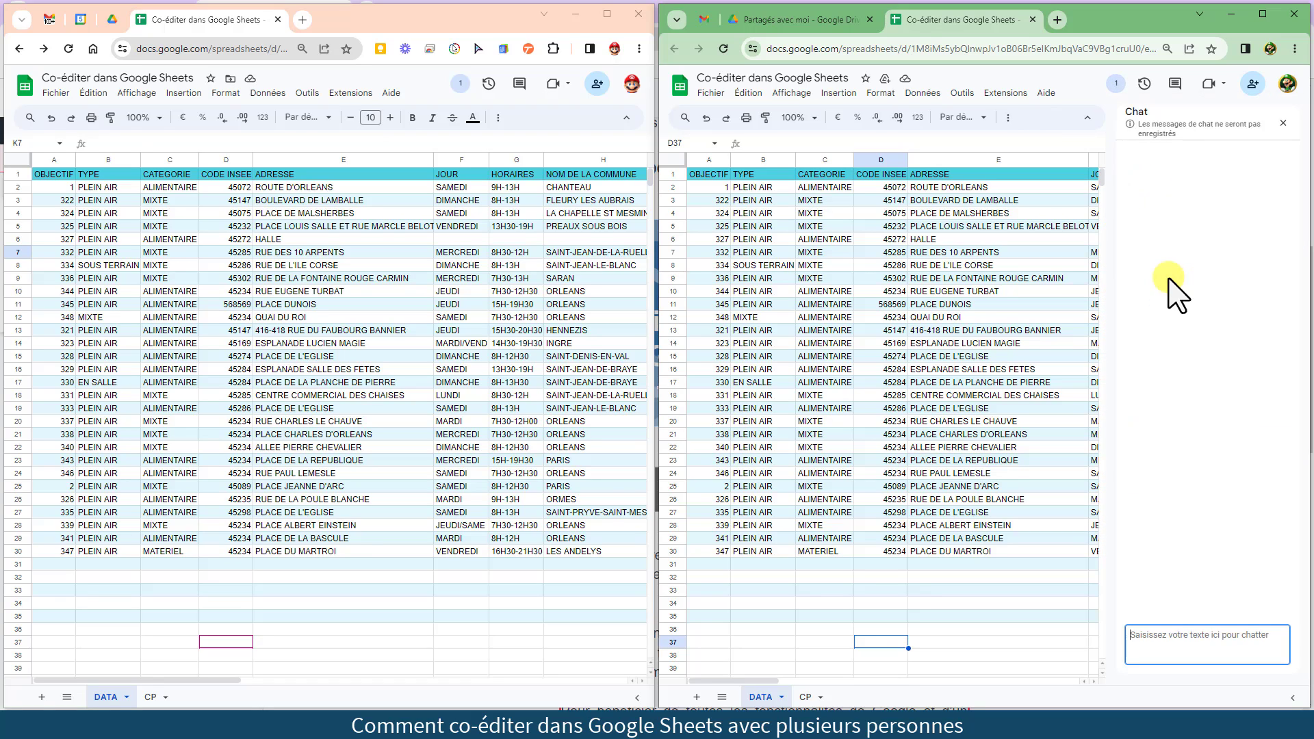
pyautogui.write('bonjour')
pyautogui.press('Return')
# Join the chat in the first window and reply 'Hello'
pyautogui.click(461, 83)
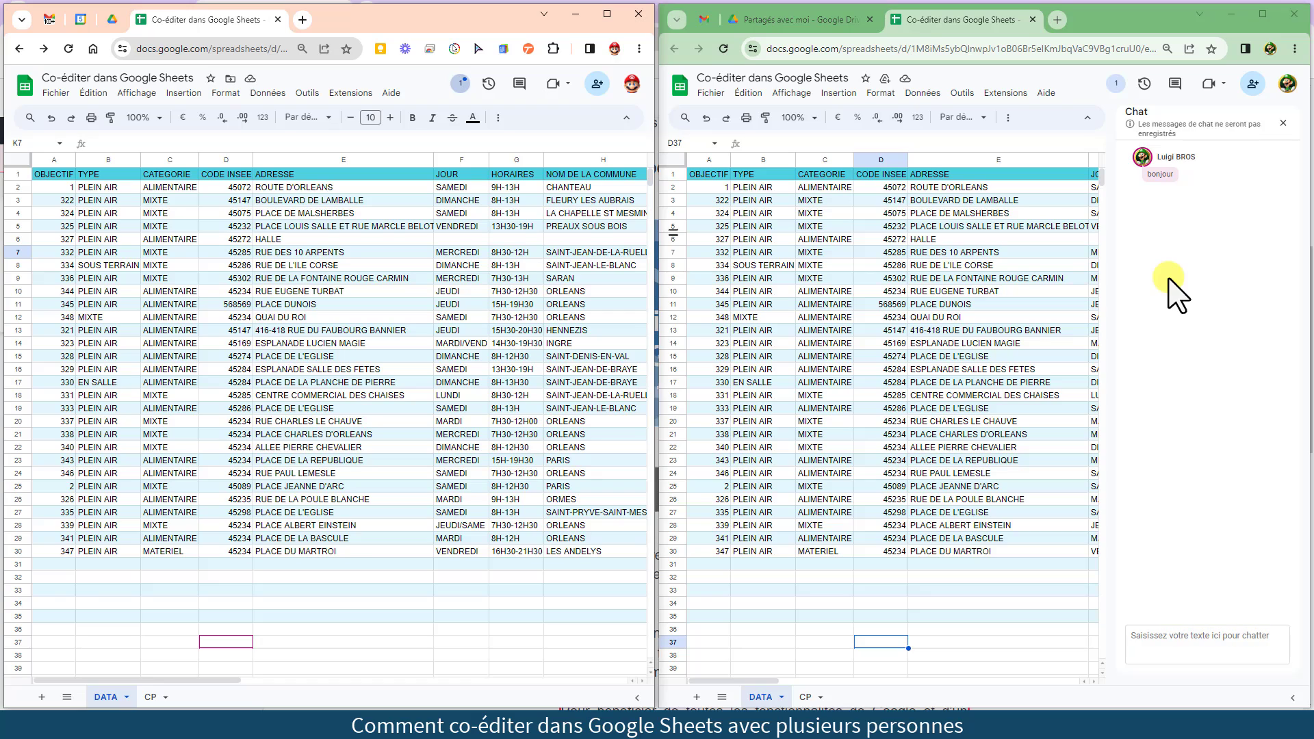
pyautogui.click(460, 85)
pyautogui.click(496, 179)
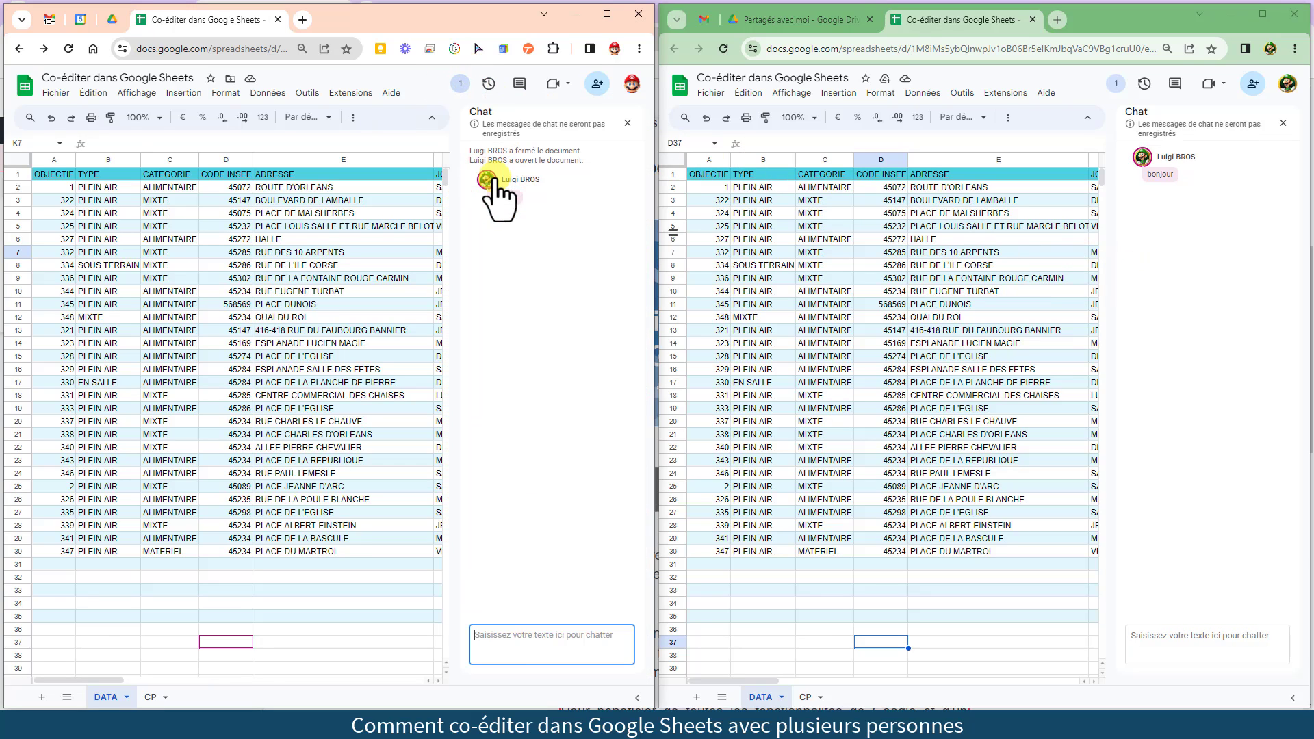
pyautogui.click(499, 642)
pyautogui.write('Hello')
pyautogui.press('Return')
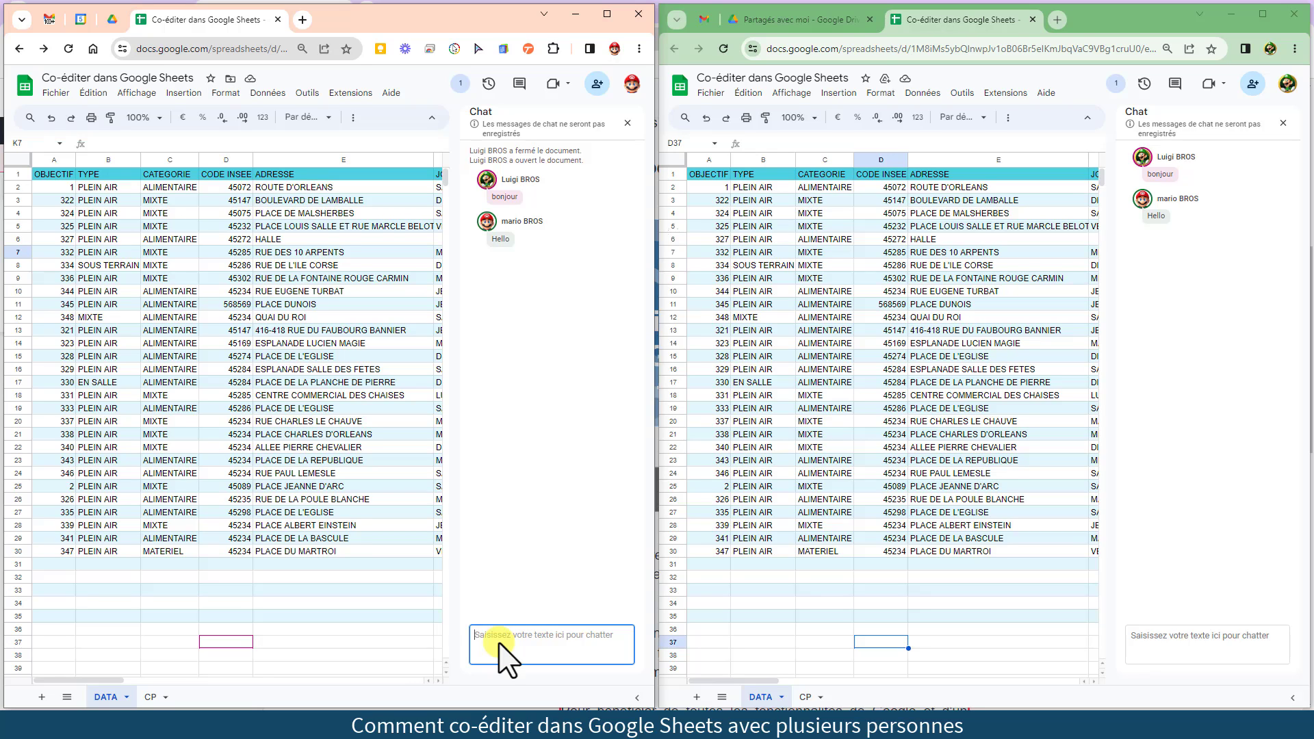
# Reload the second window, rejoin the chat, then close its chat panel
pyautogui.click(724, 49)
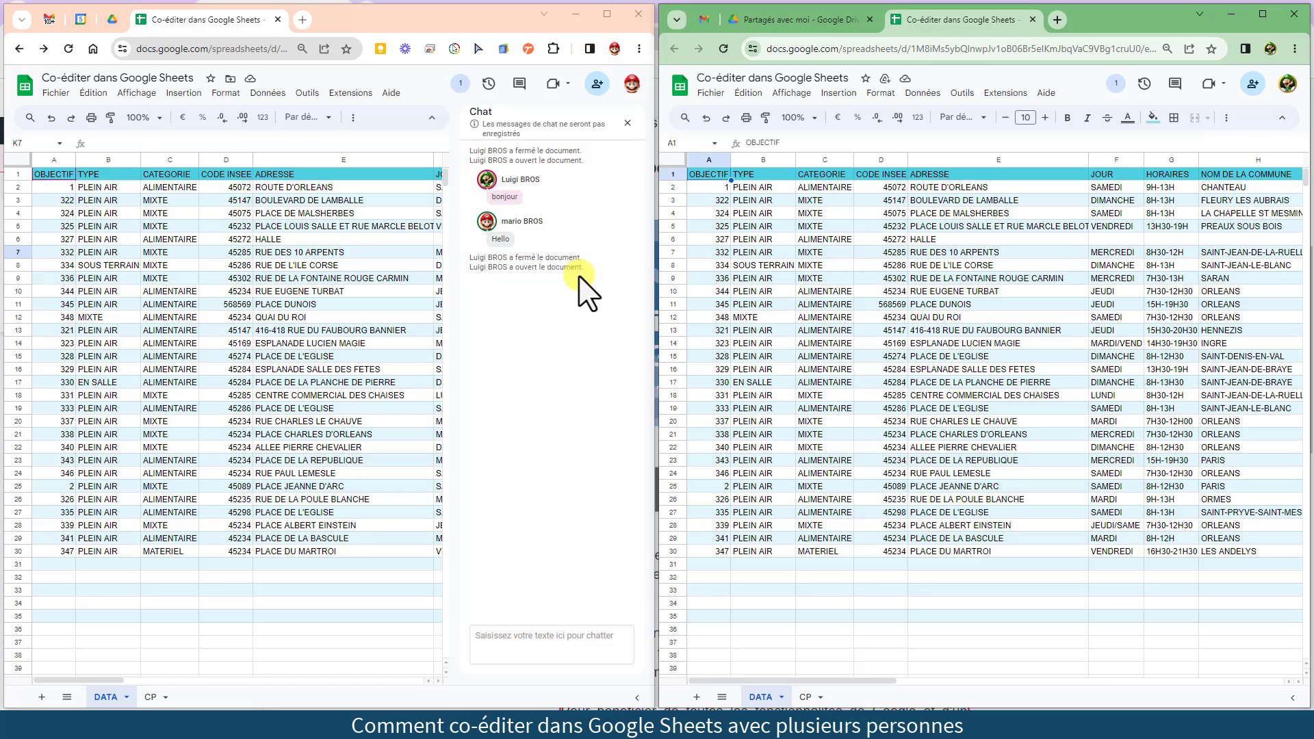
pyautogui.click(1116, 84)
pyautogui.click(1155, 182)
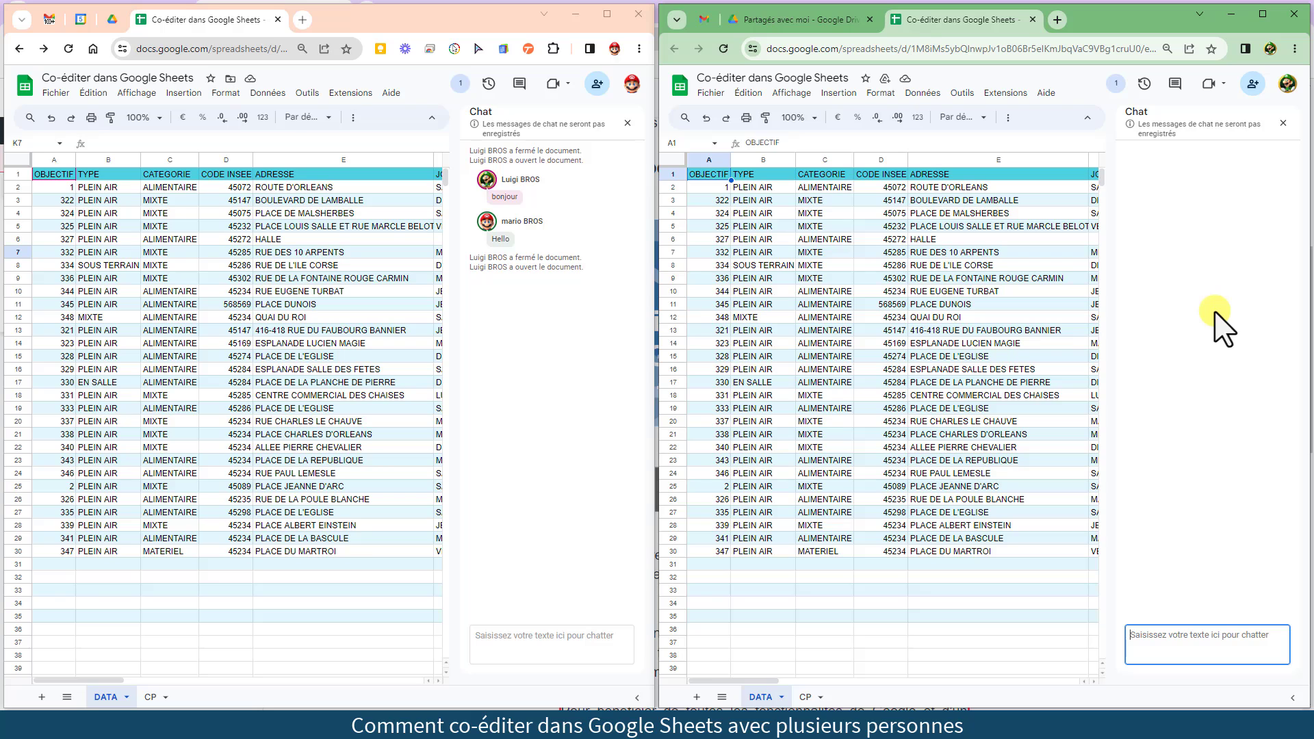
pyautogui.click(1283, 123)
# Close the first window's chat and append 'ROUGE' to the PLACE DUNOIS address in E11
pyautogui.click(627, 124)
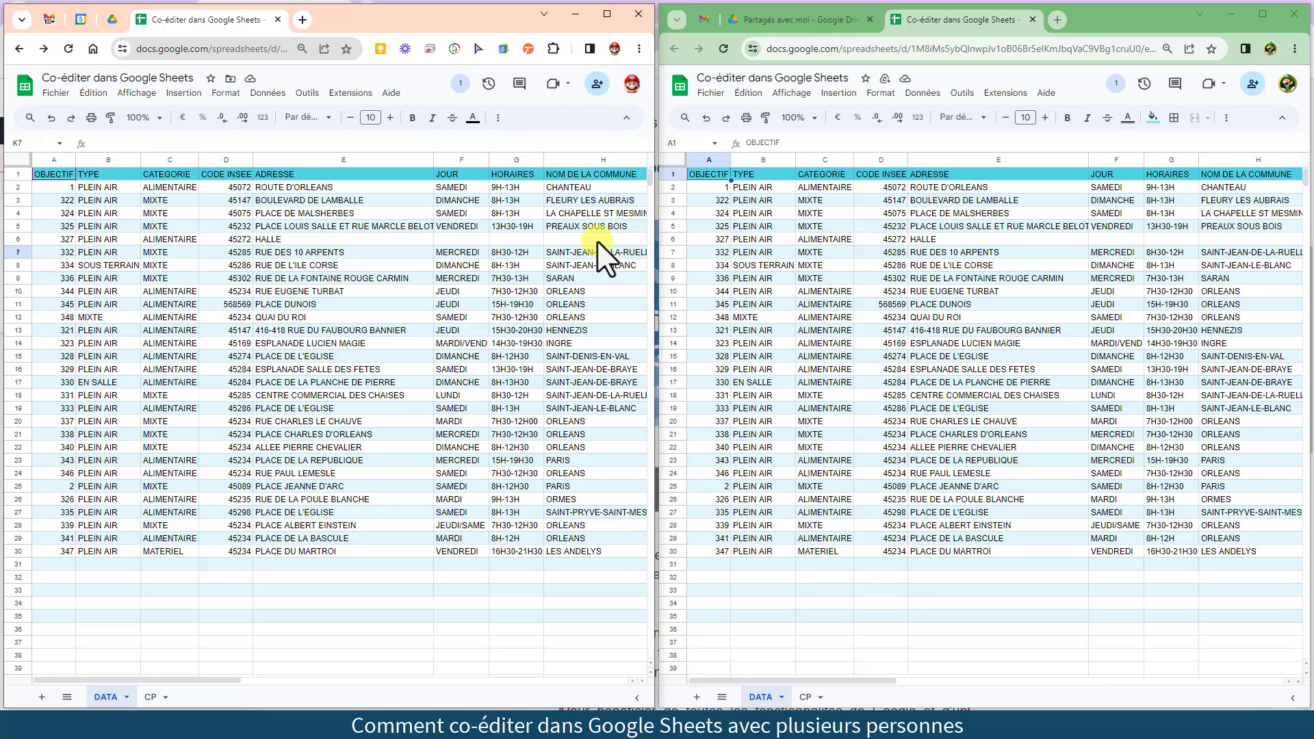
pyautogui.click(328, 304)
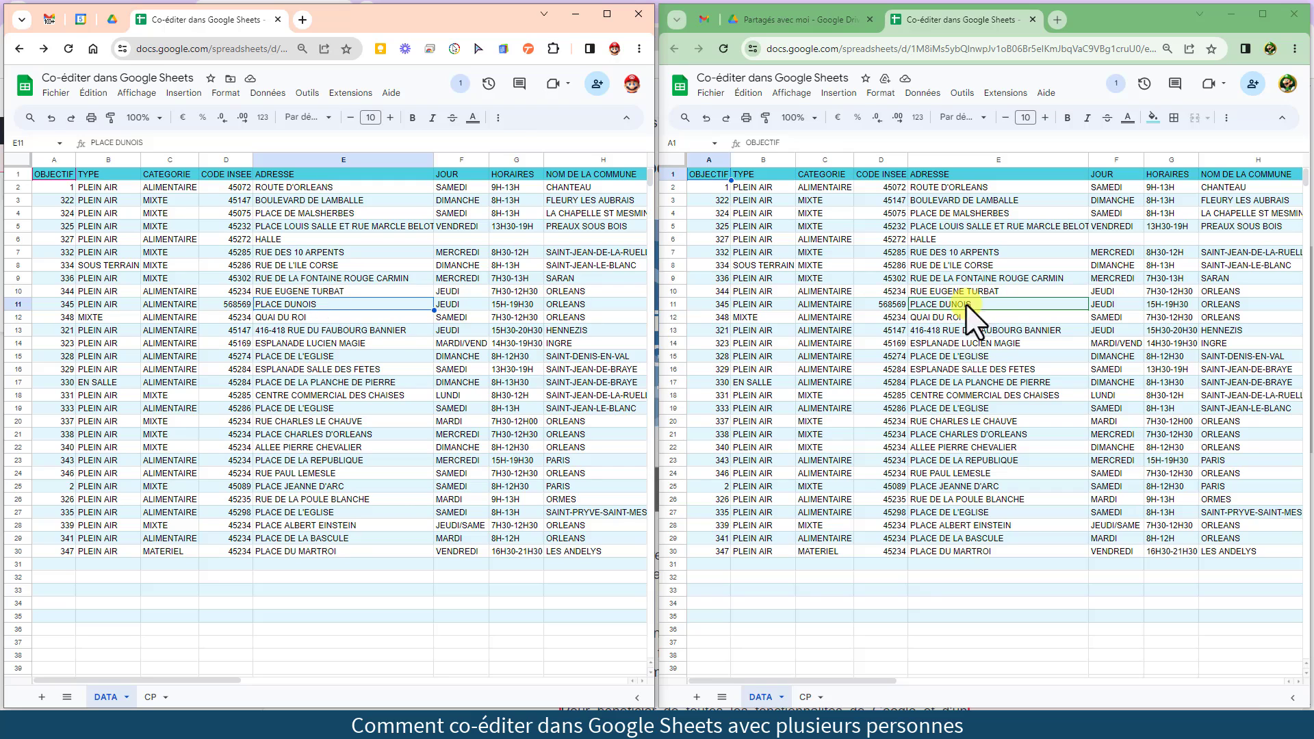
pyautogui.moveTo(1009, 306)
pyautogui.doubleClick(326, 302)
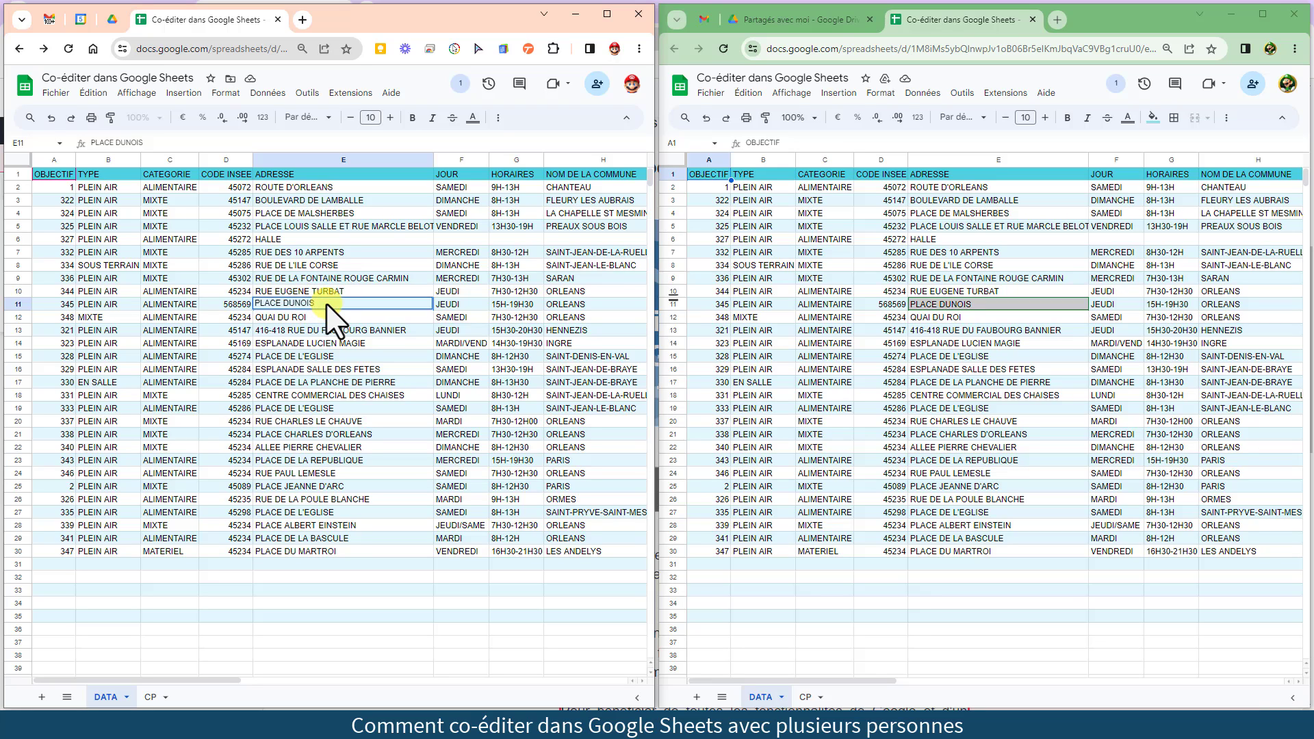
pyautogui.moveTo(970, 315)
pyautogui.write('ROUGE')
pyautogui.press('Return')
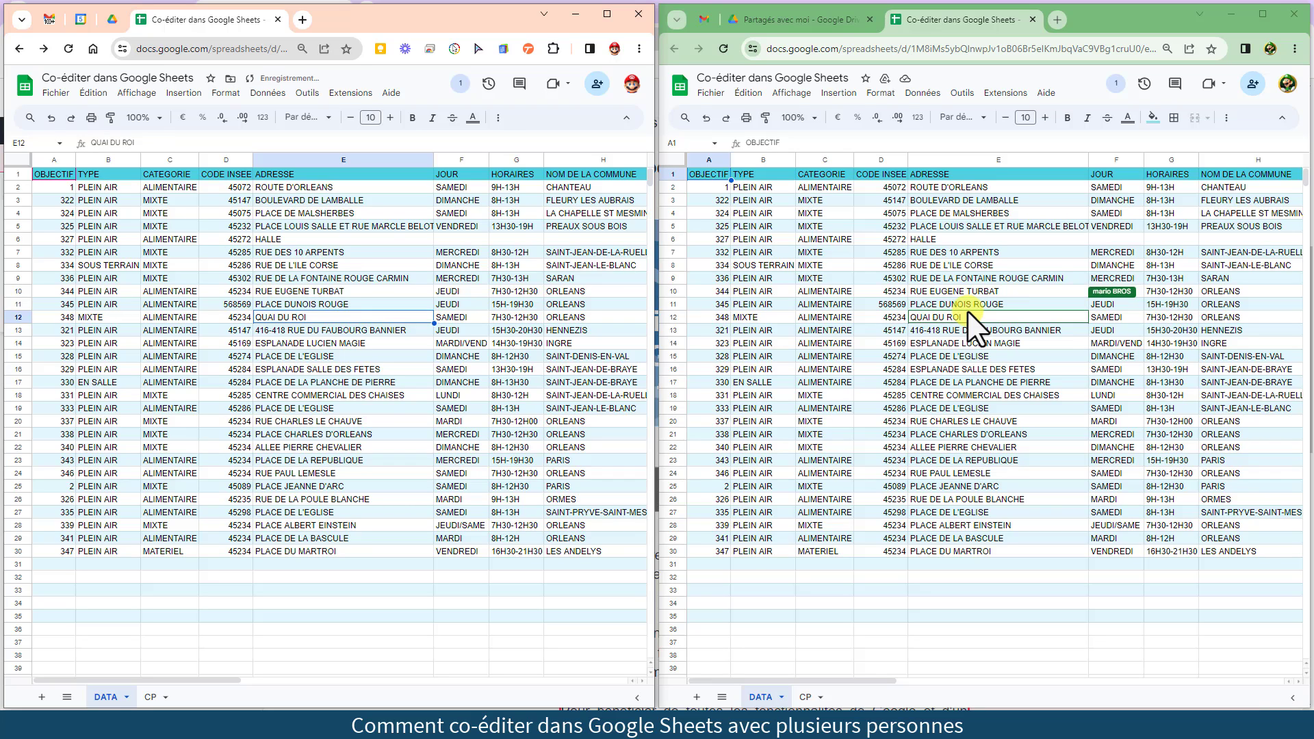
# From the second window, add 'CARMIN' so E11 reads PLACE DUNOIS ROUGE CARMIN
pyautogui.click(989, 301)
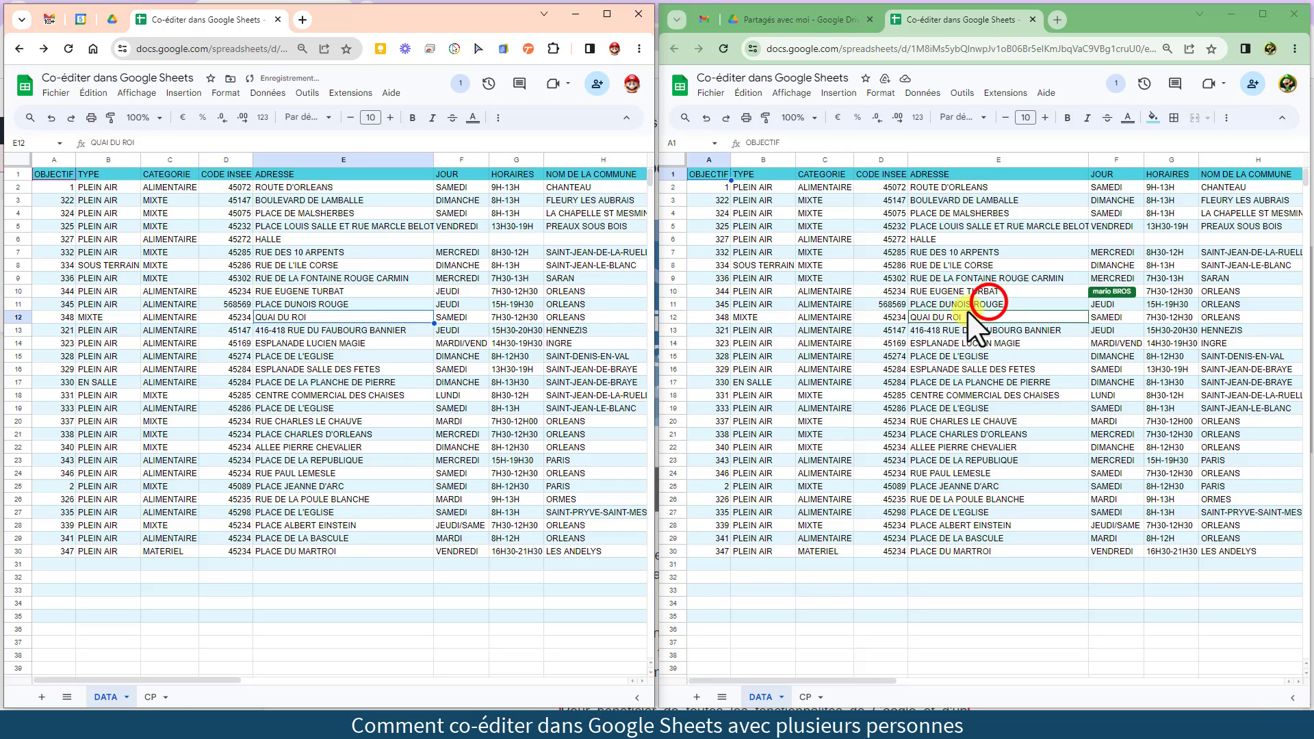
pyautogui.doubleClick(1004, 305)
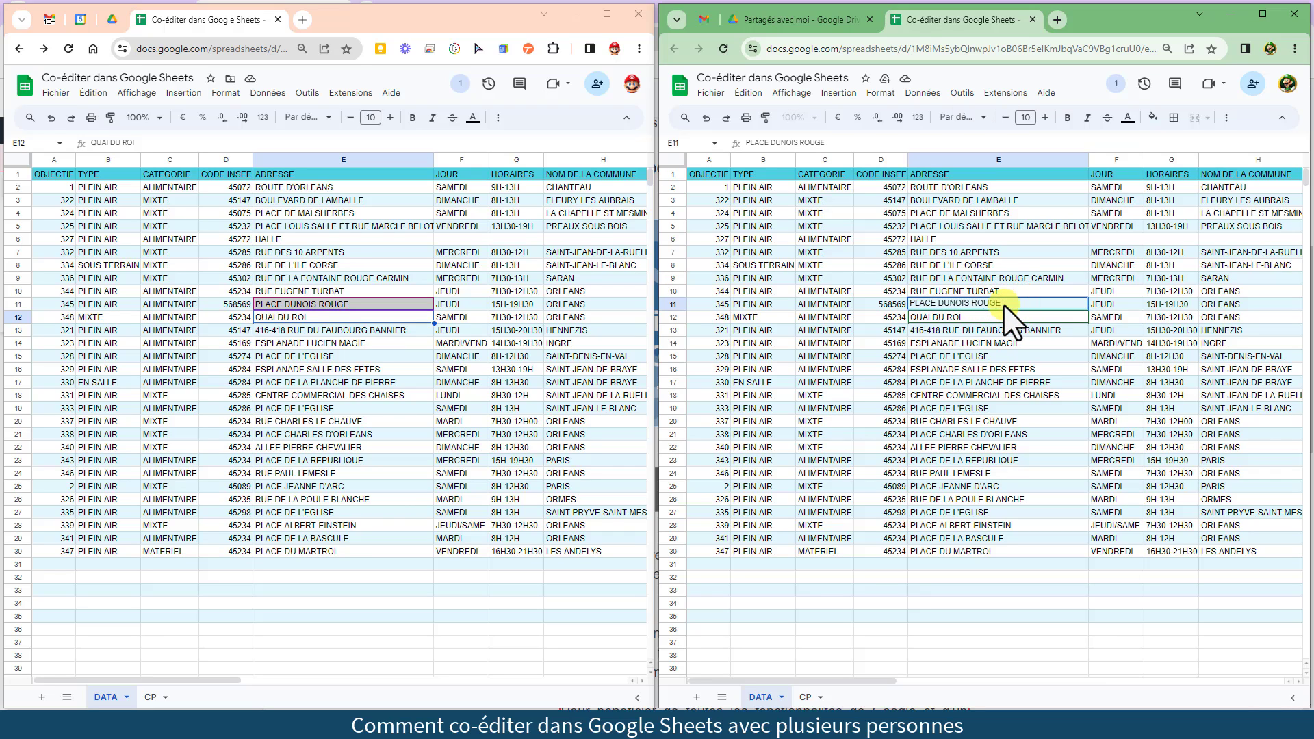
pyautogui.write('CARMIN')
pyautogui.press('Return')
pyautogui.click(376, 304)
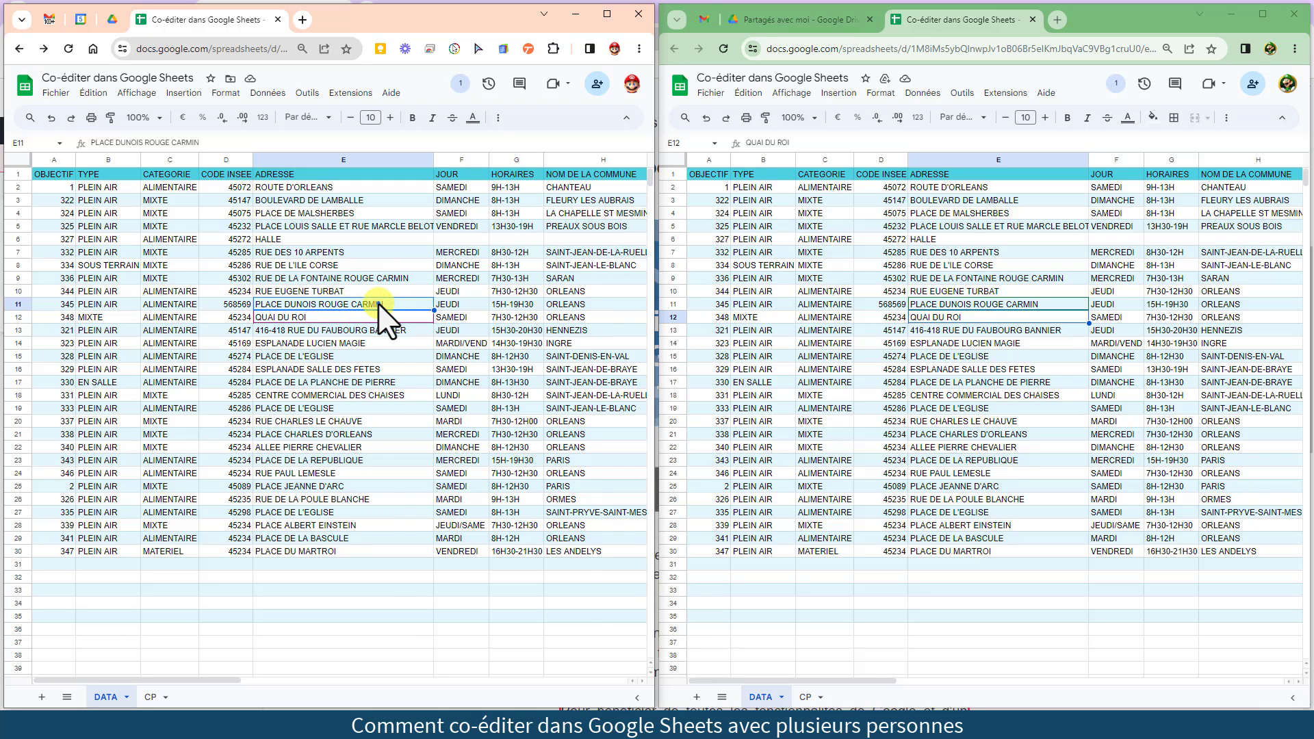
pyautogui.rightClick(378, 305)
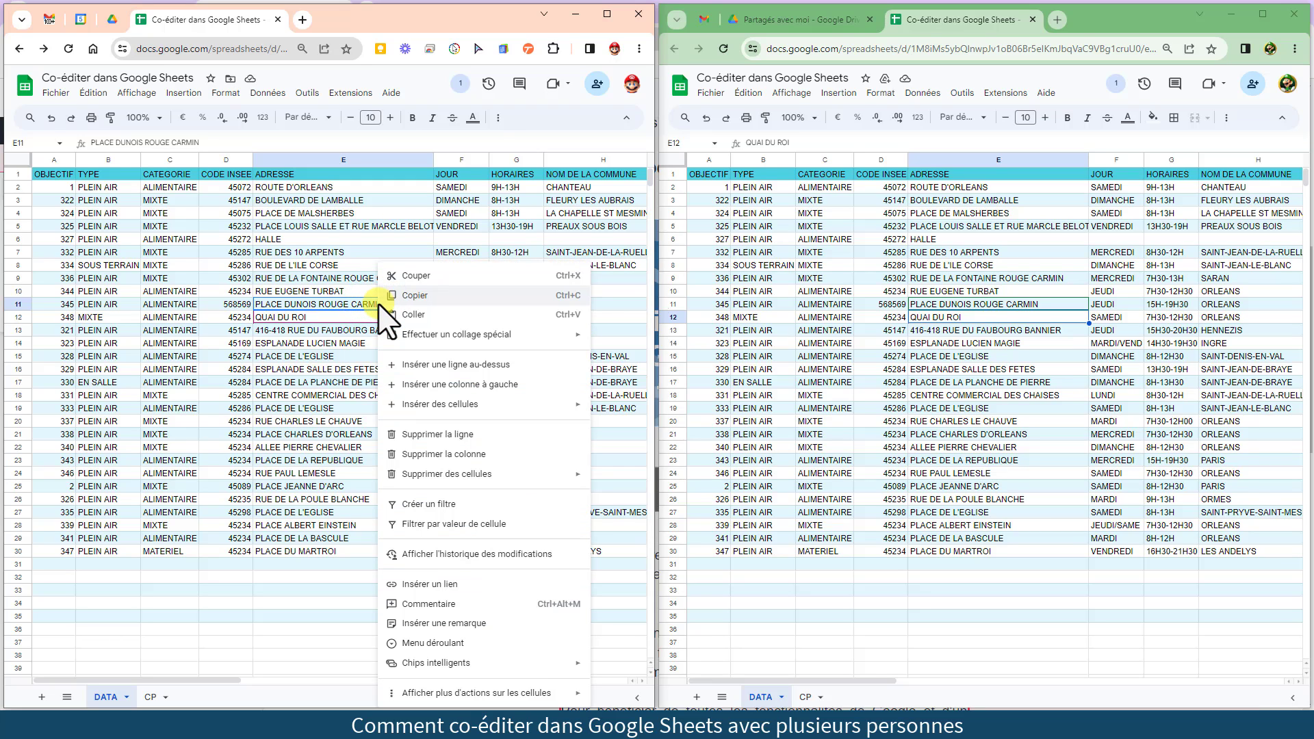
pyautogui.click(413, 554)
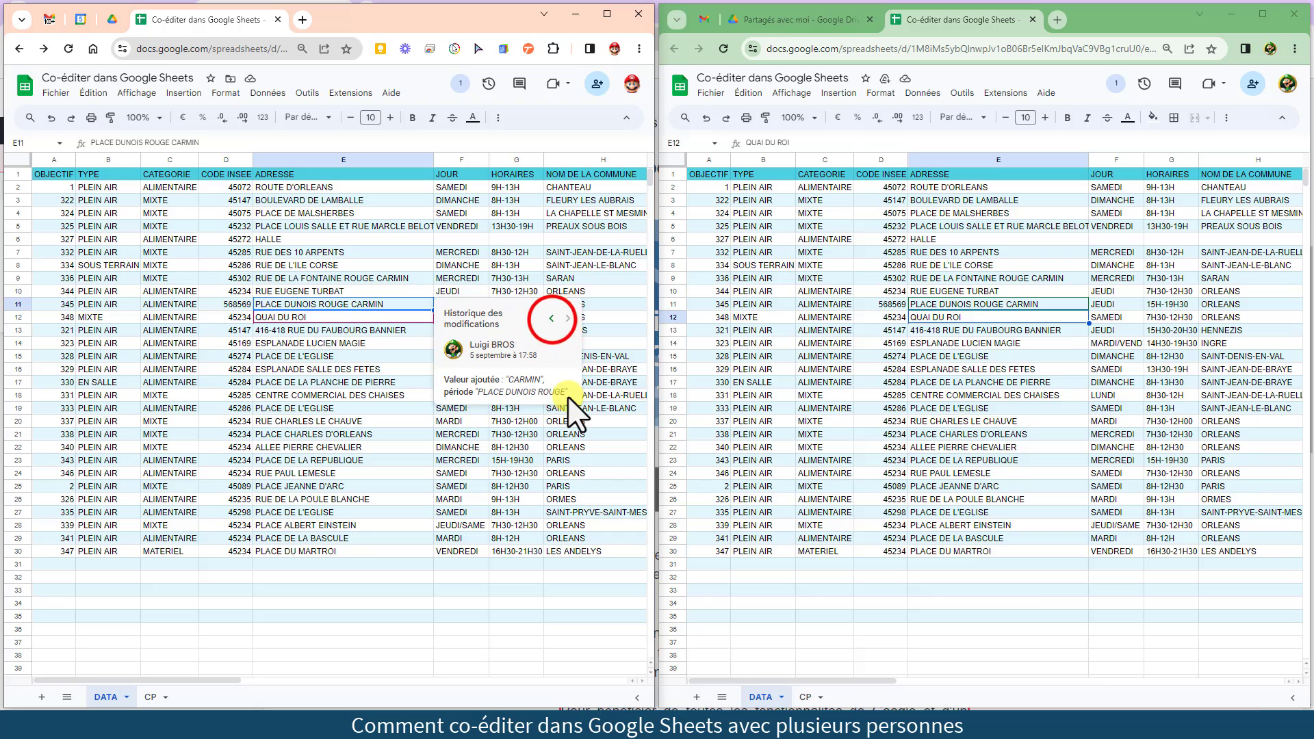
pyautogui.click(552, 318)
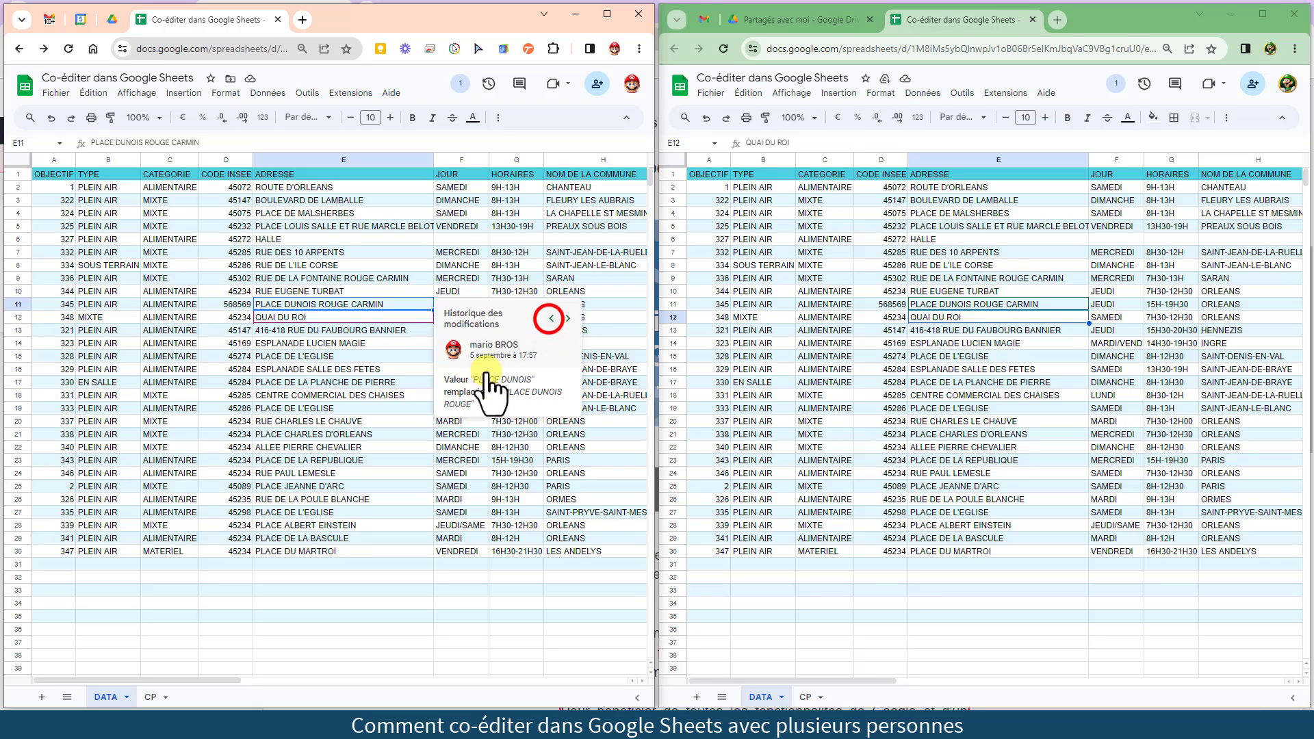
pyautogui.click(552, 318)
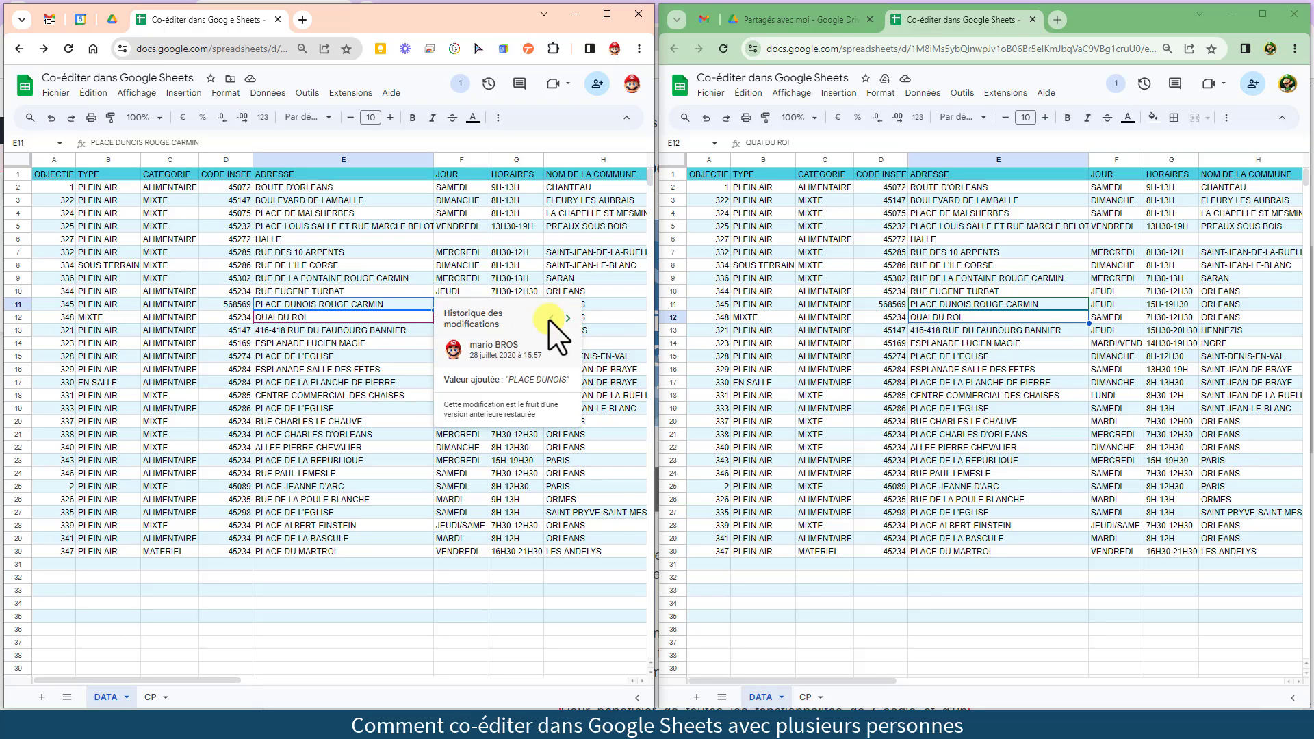
pyautogui.click(551, 370)
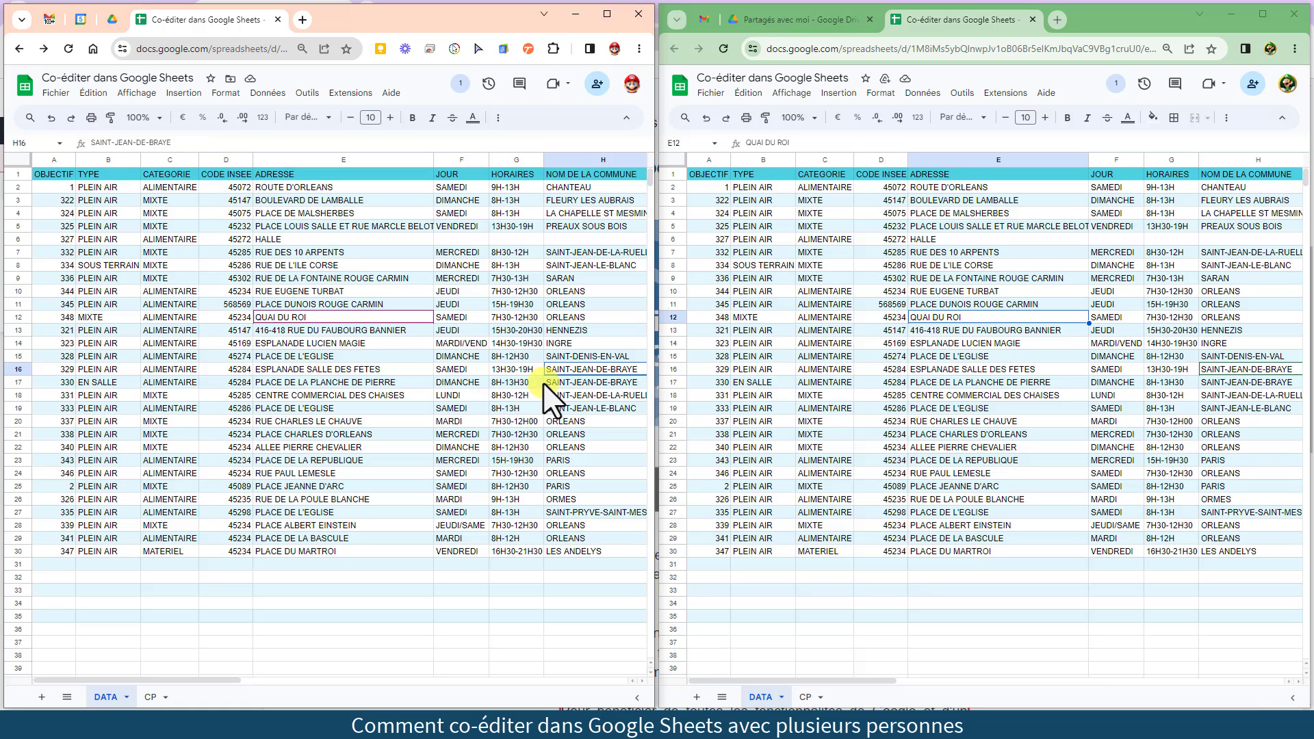
pyautogui.click(490, 94)
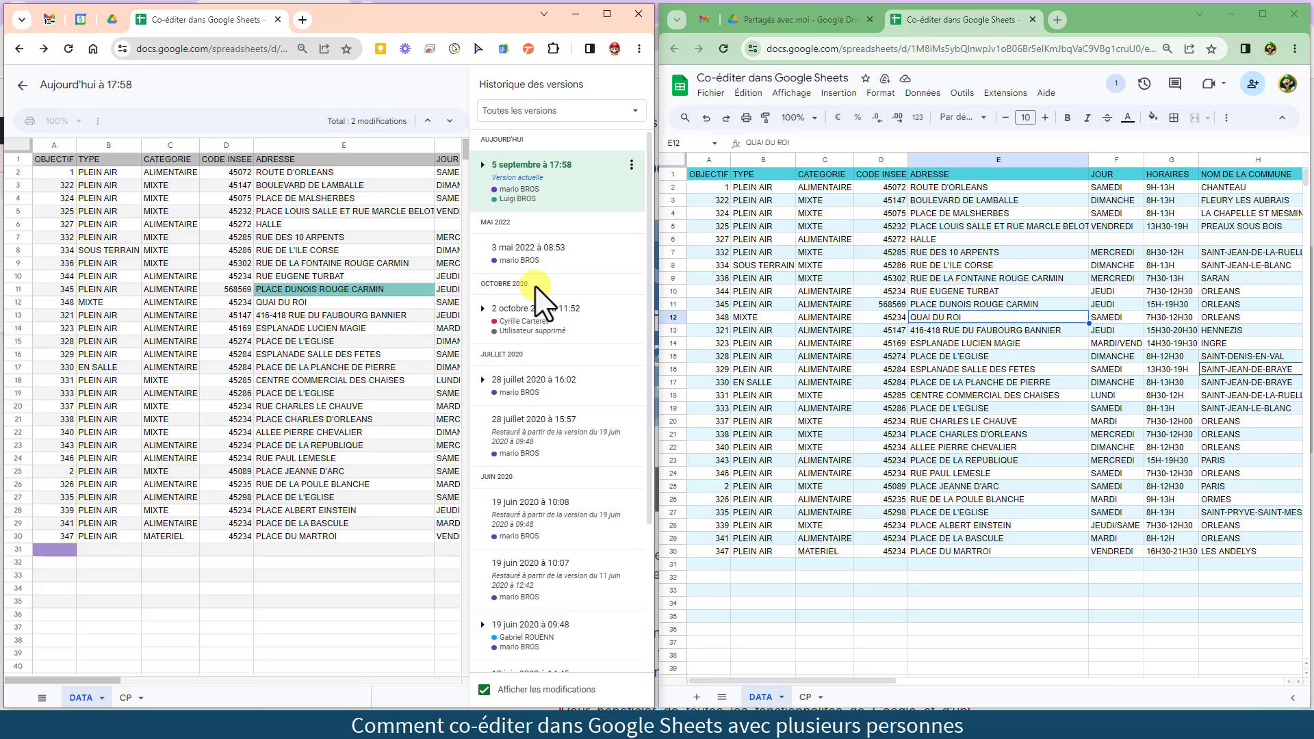
pyautogui.click(23, 85)
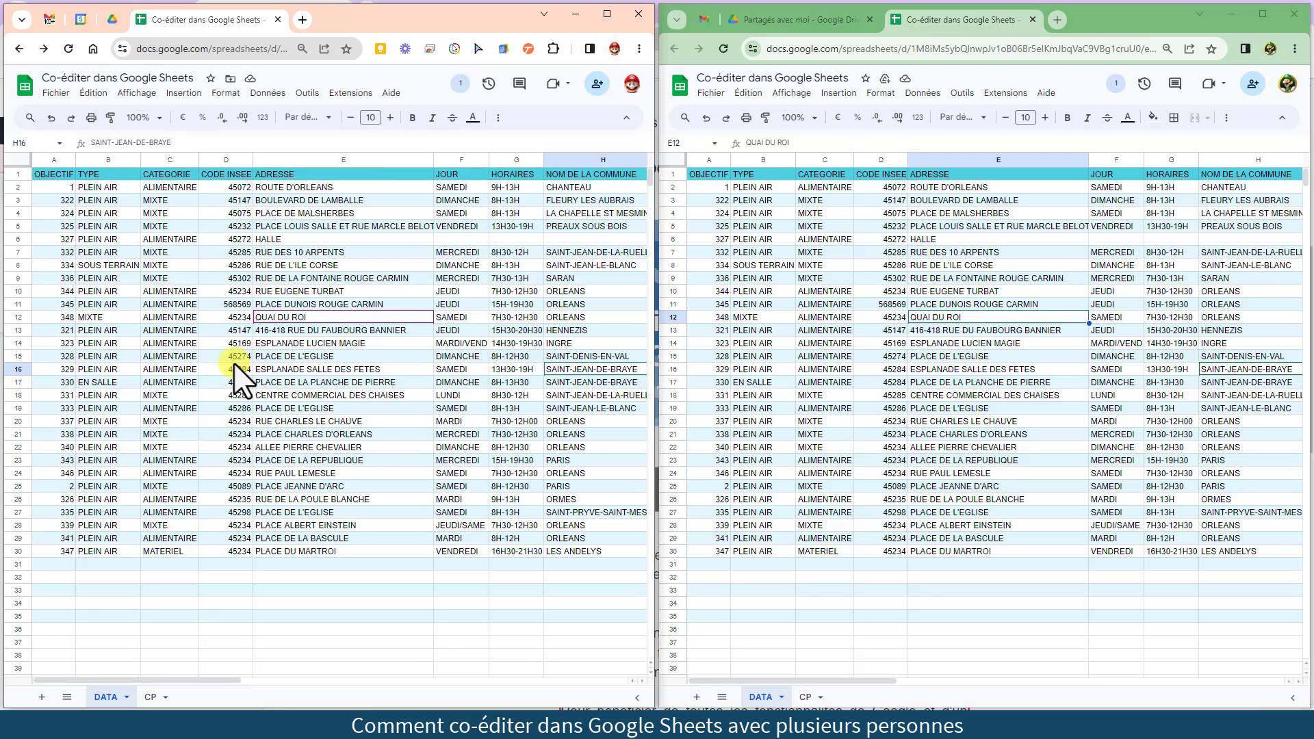
pyautogui.click(150, 697)
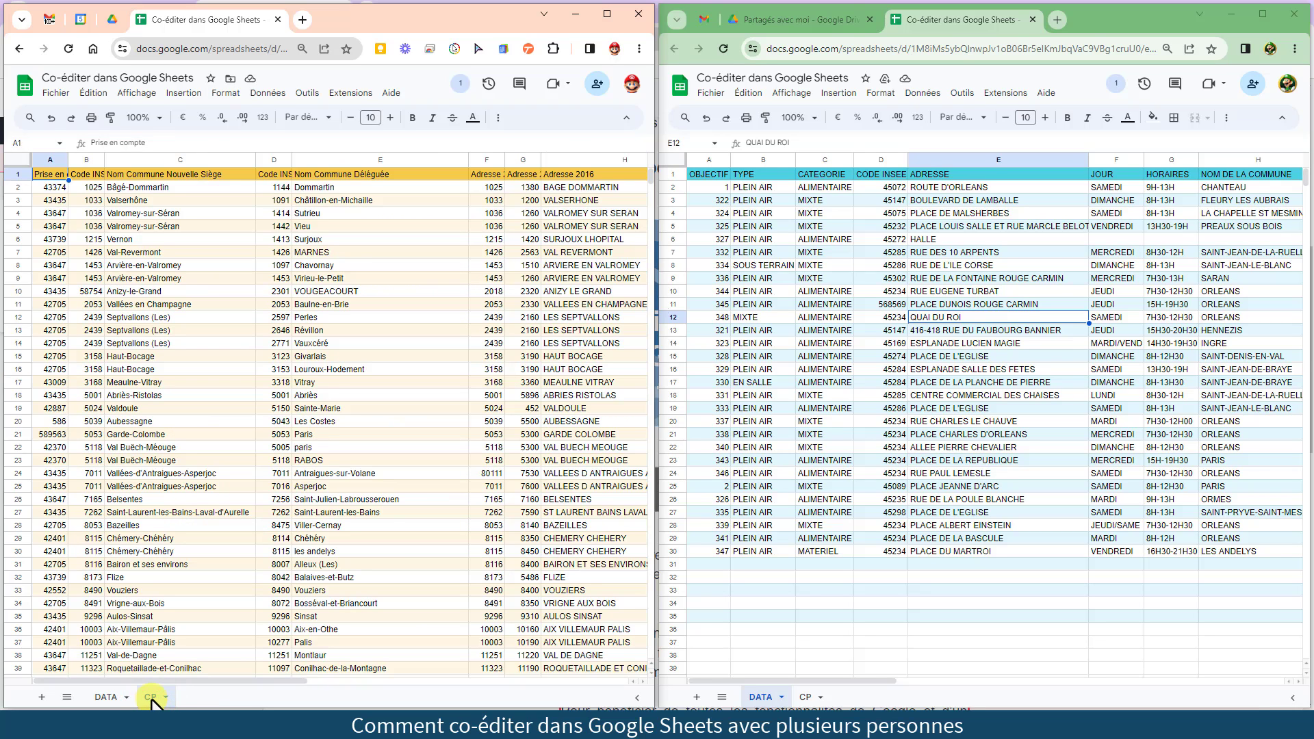
pyautogui.click(558, 409)
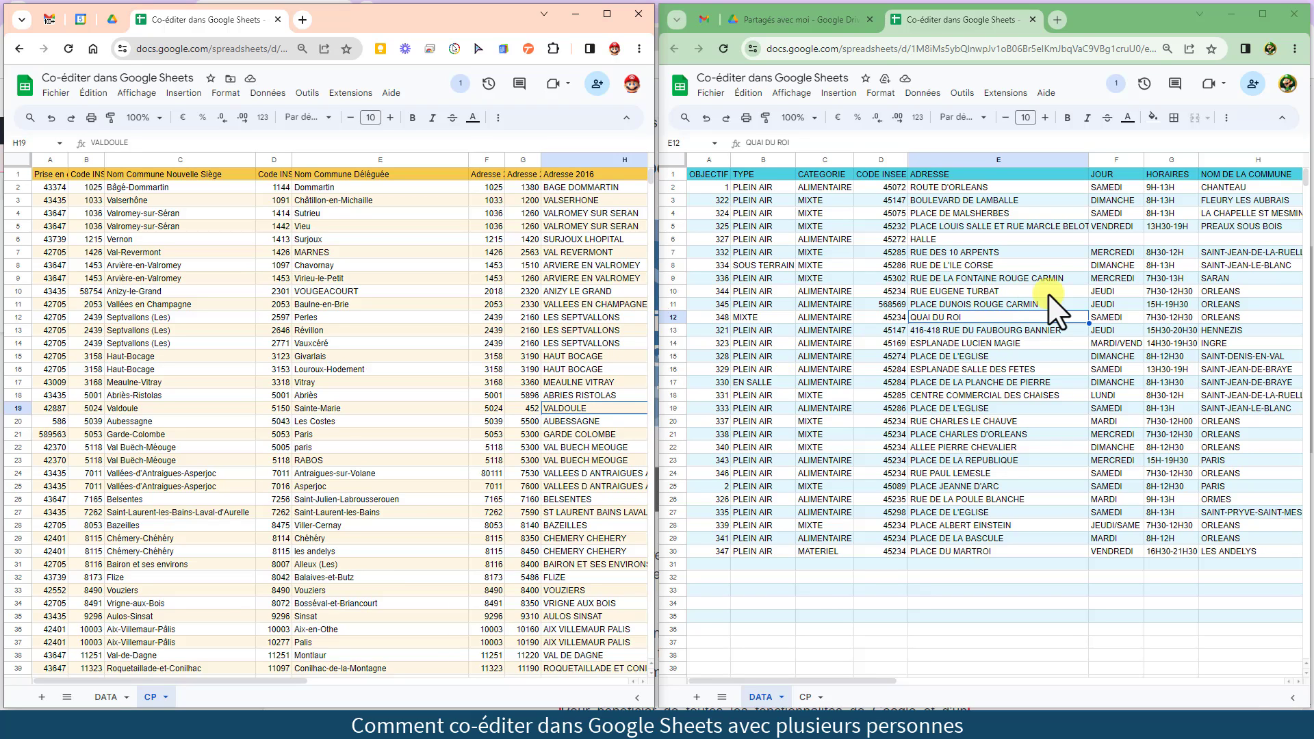
pyautogui.click(1115, 83)
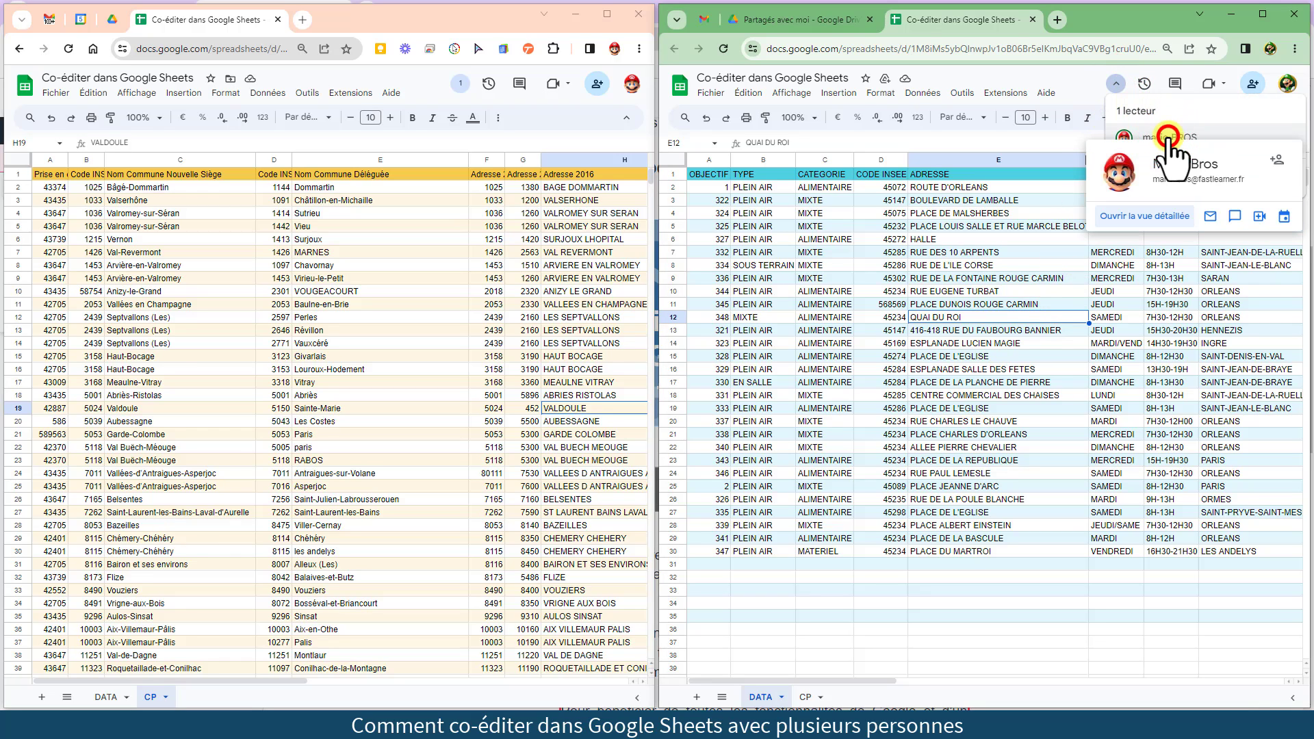
pyautogui.click(1171, 140)
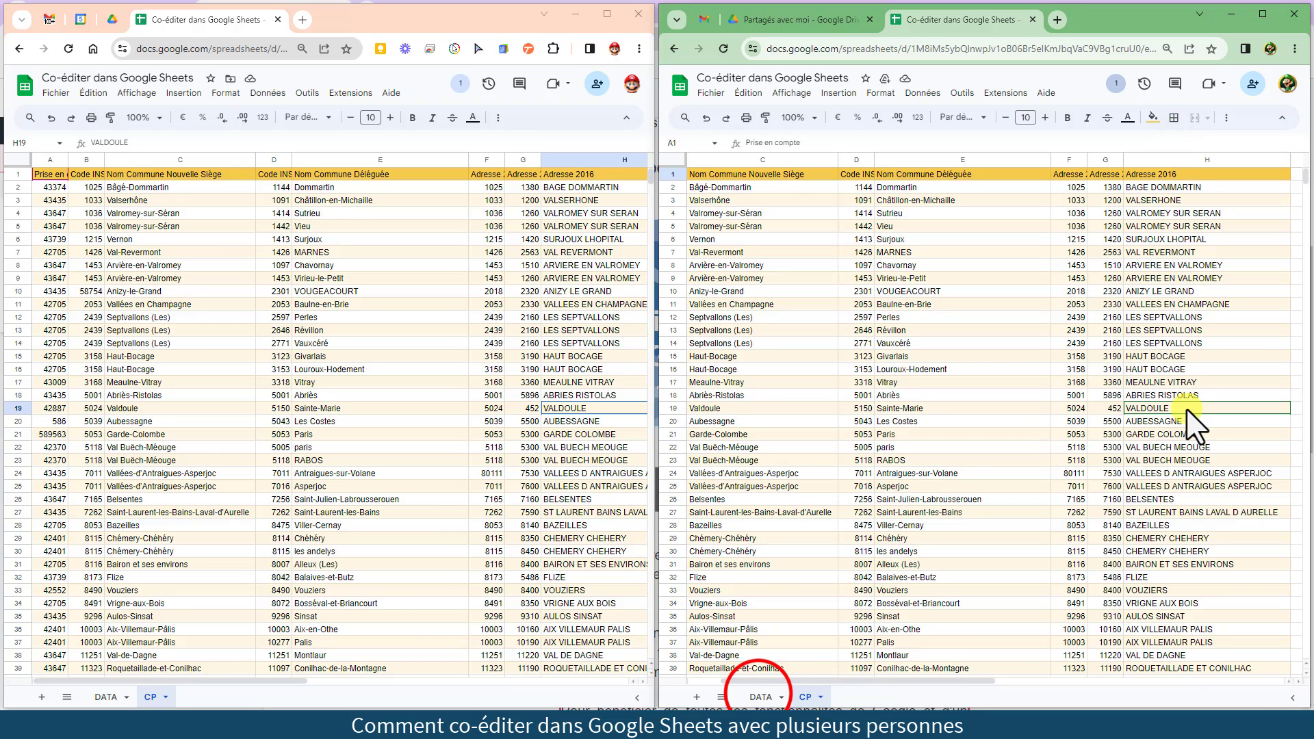
pyautogui.click(760, 697)
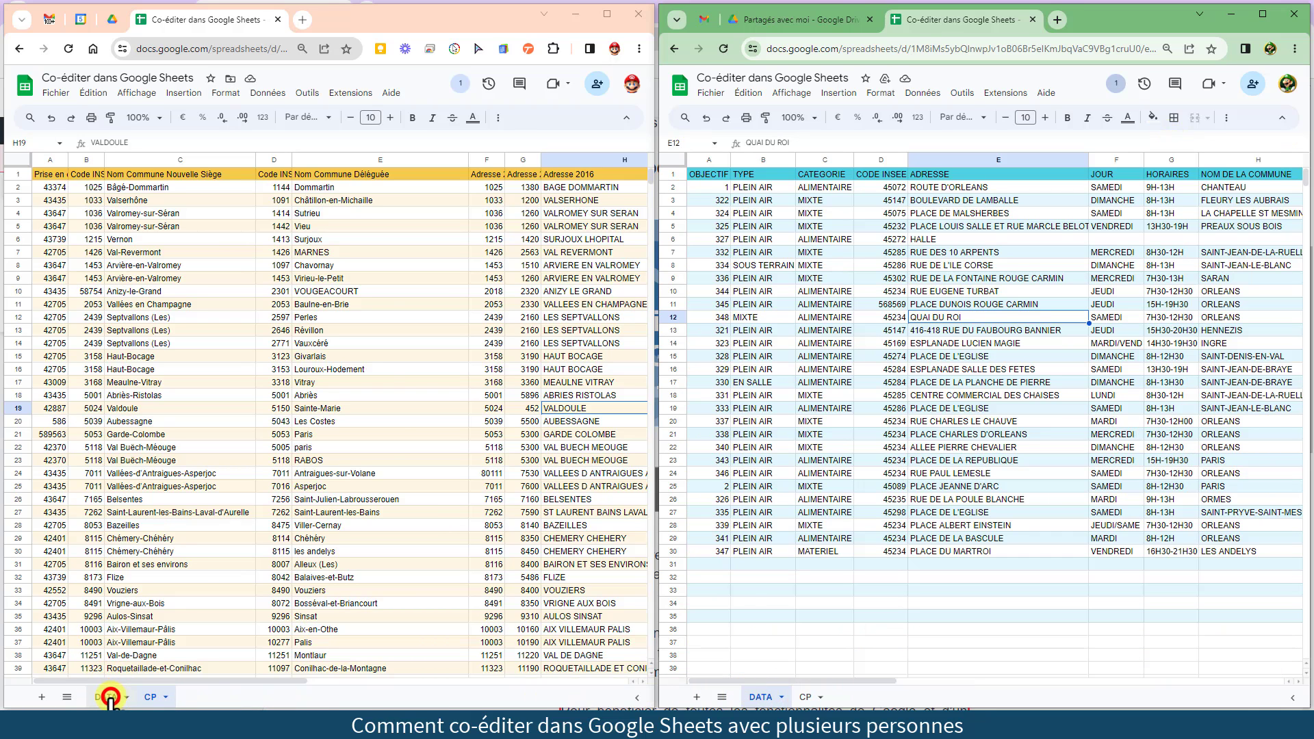
pyautogui.click(106, 697)
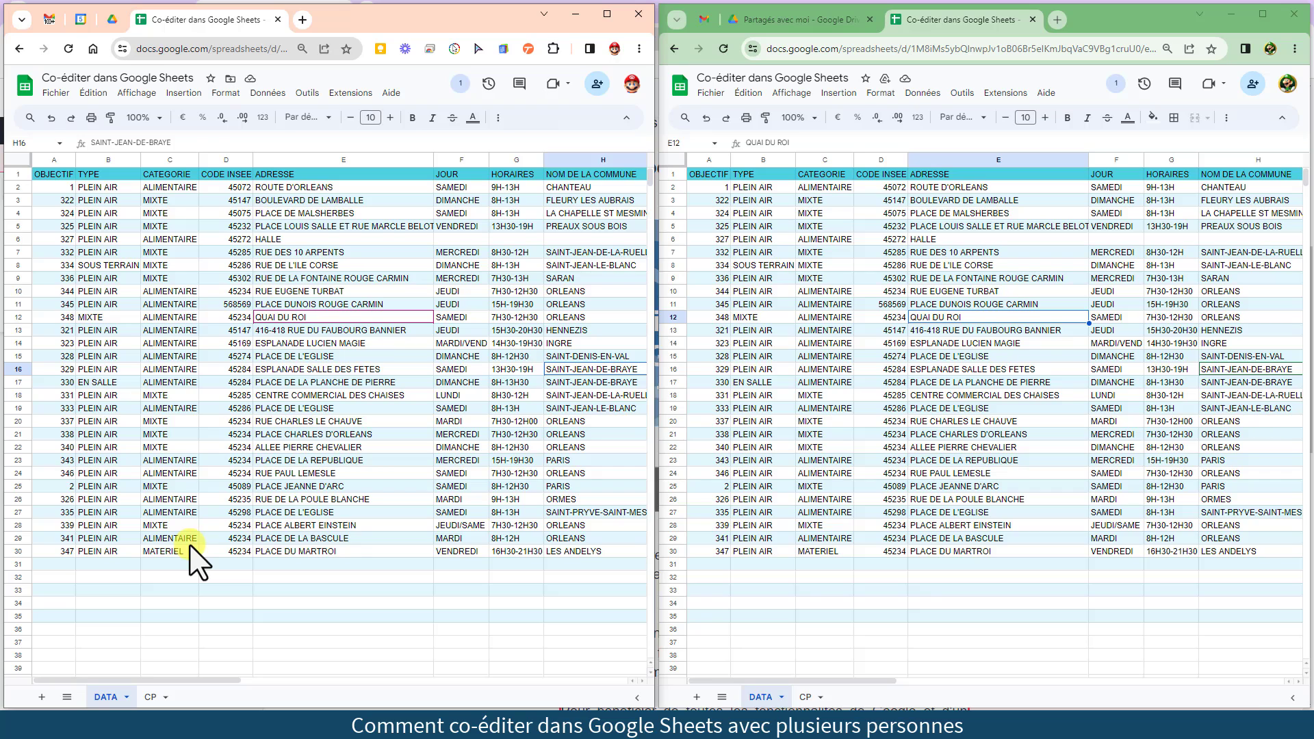
pyautogui.click(170, 239)
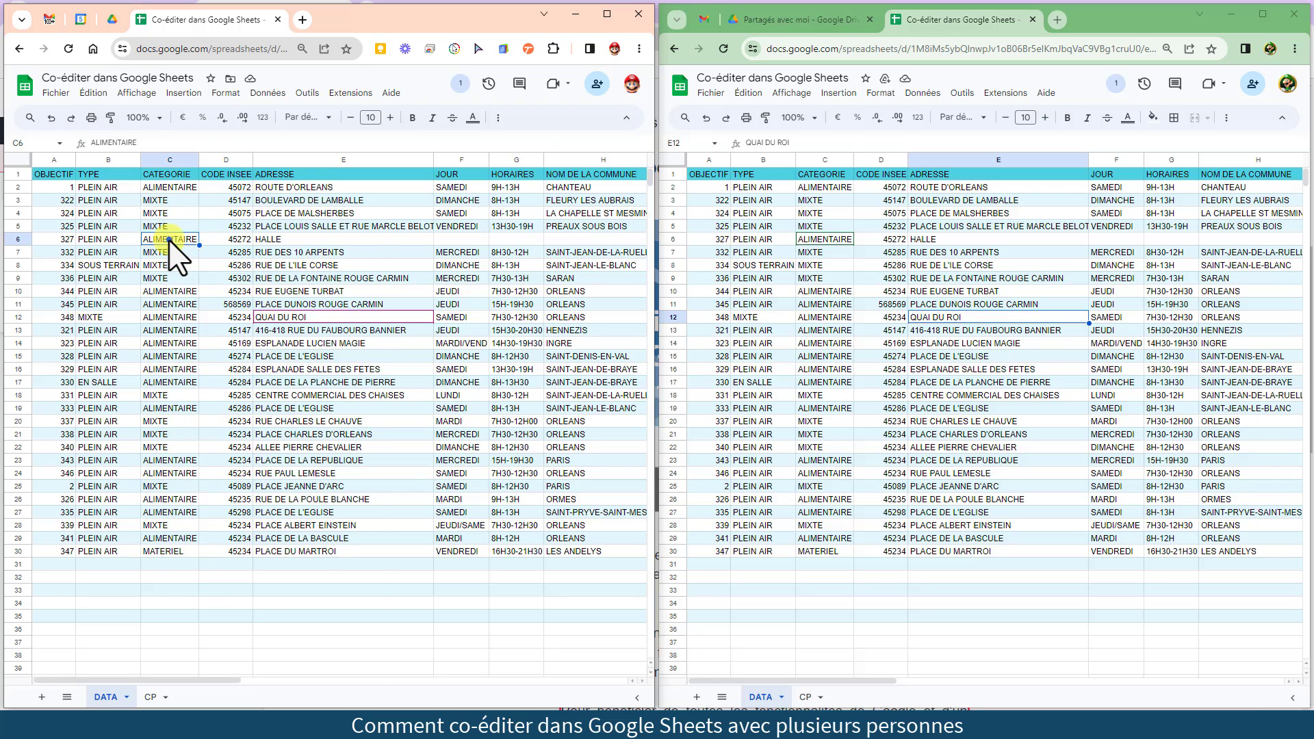
pyautogui.rightClick(170, 241)
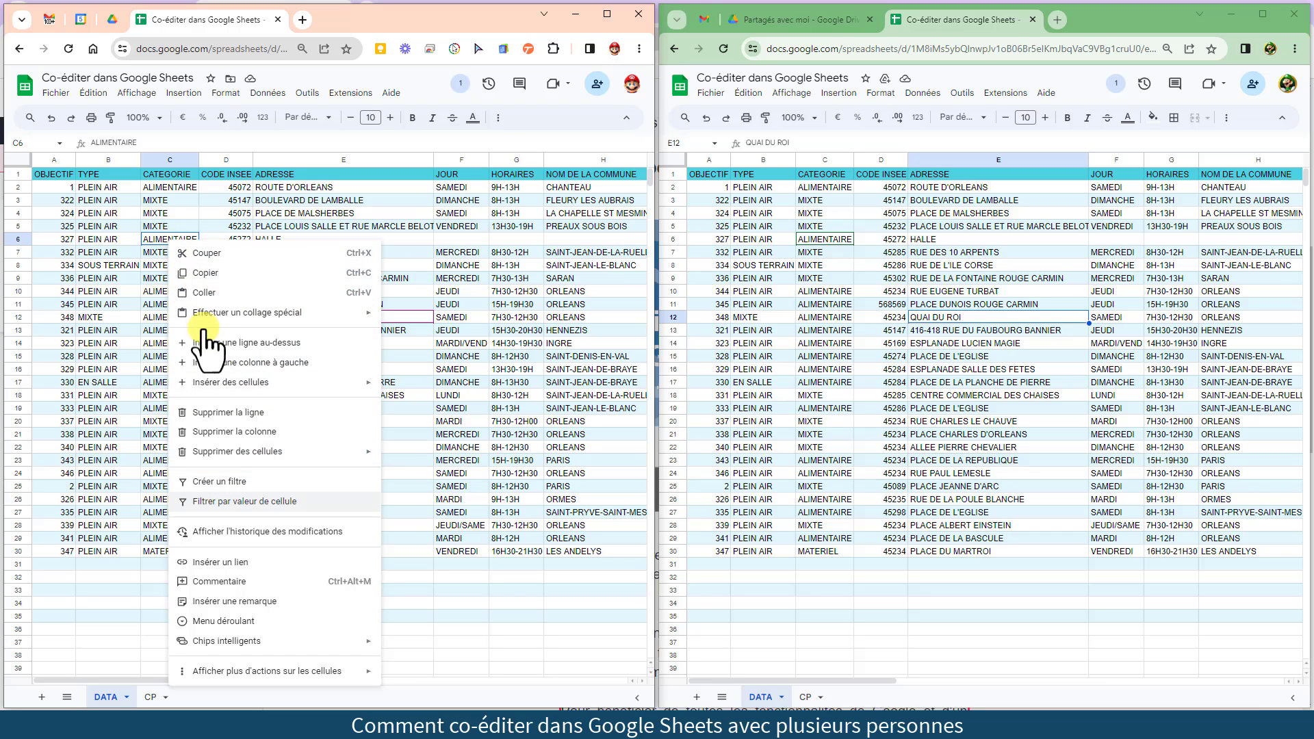
pyautogui.click(272, 503)
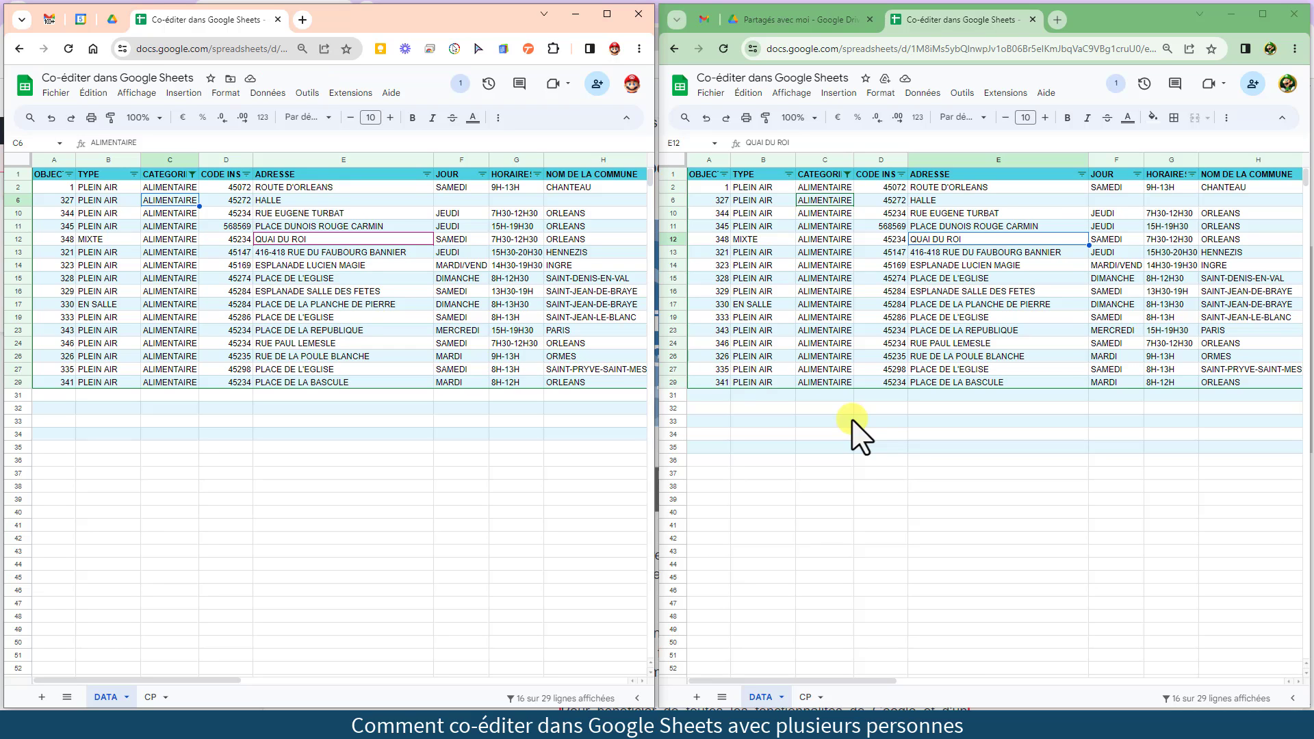
pyautogui.rightClick(825, 277)
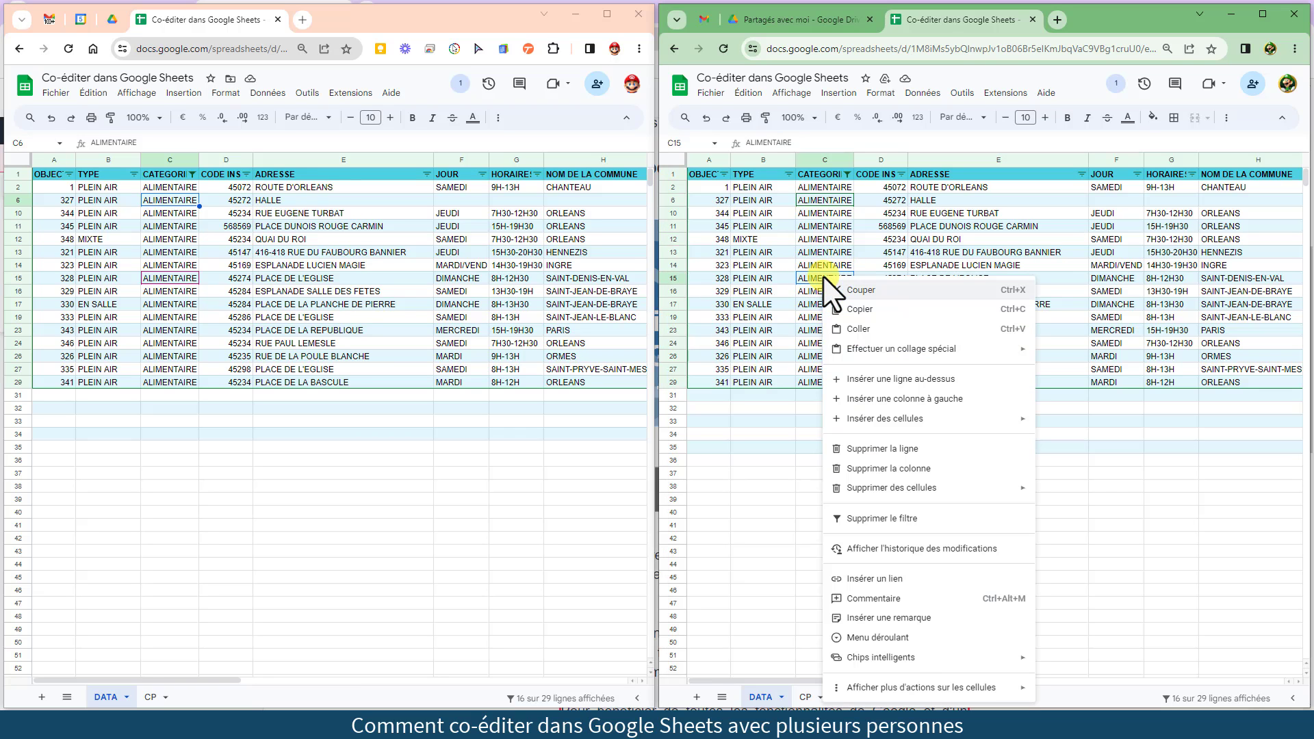
pyautogui.click(861, 518)
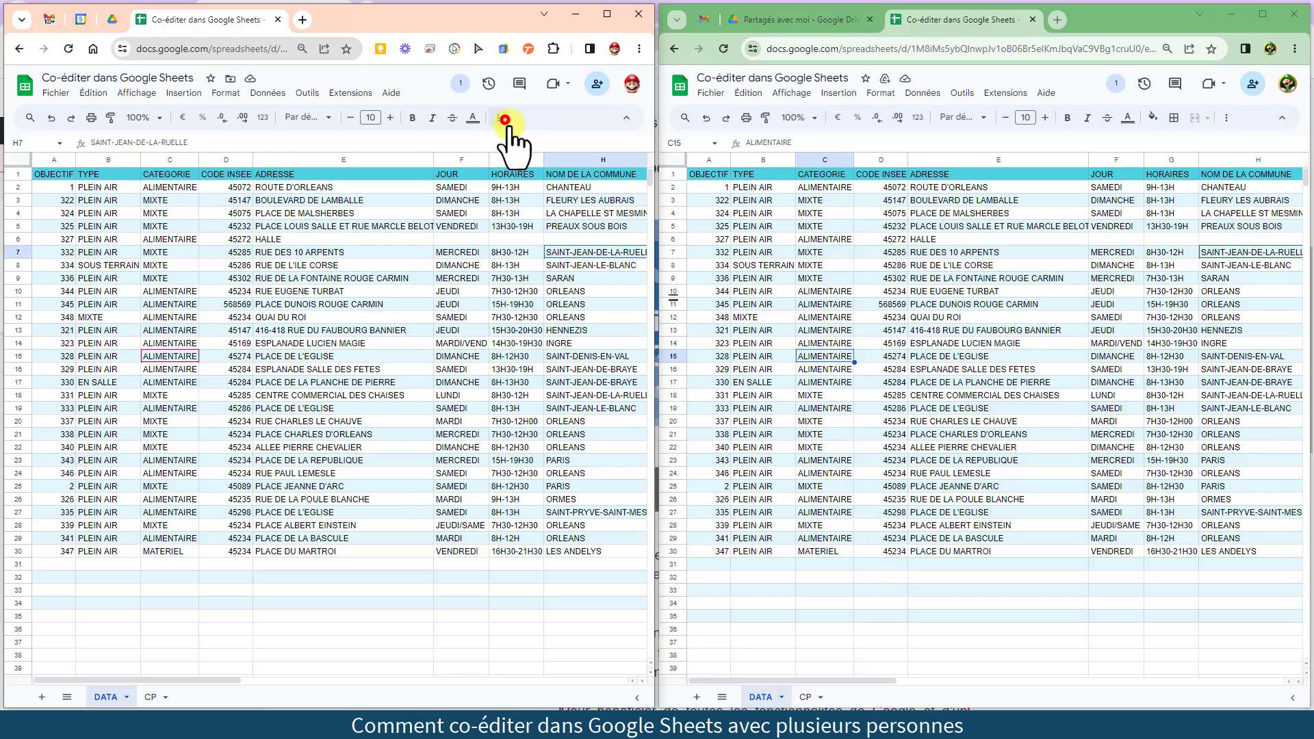
pyautogui.click(498, 117)
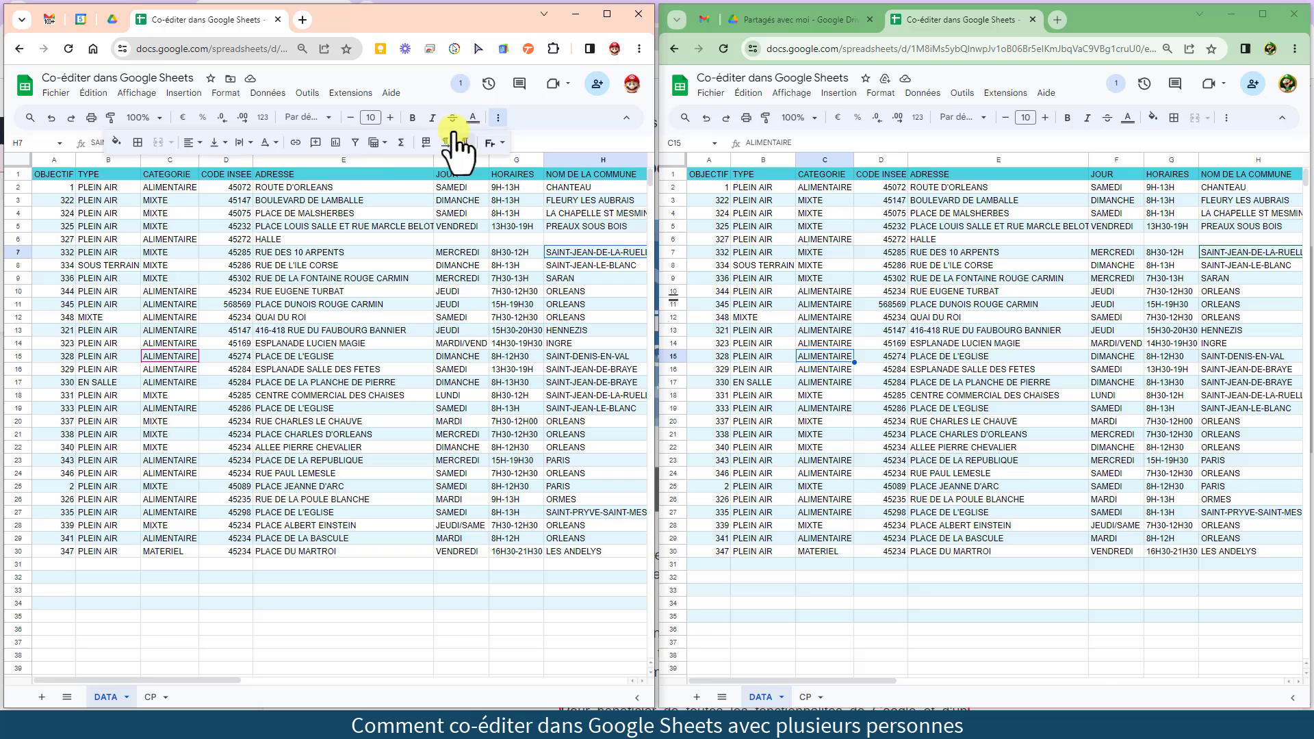
# Create a new filter view that keeps only ALIMENTAIRE in the CATEGORIE column
pyautogui.click(374, 142)
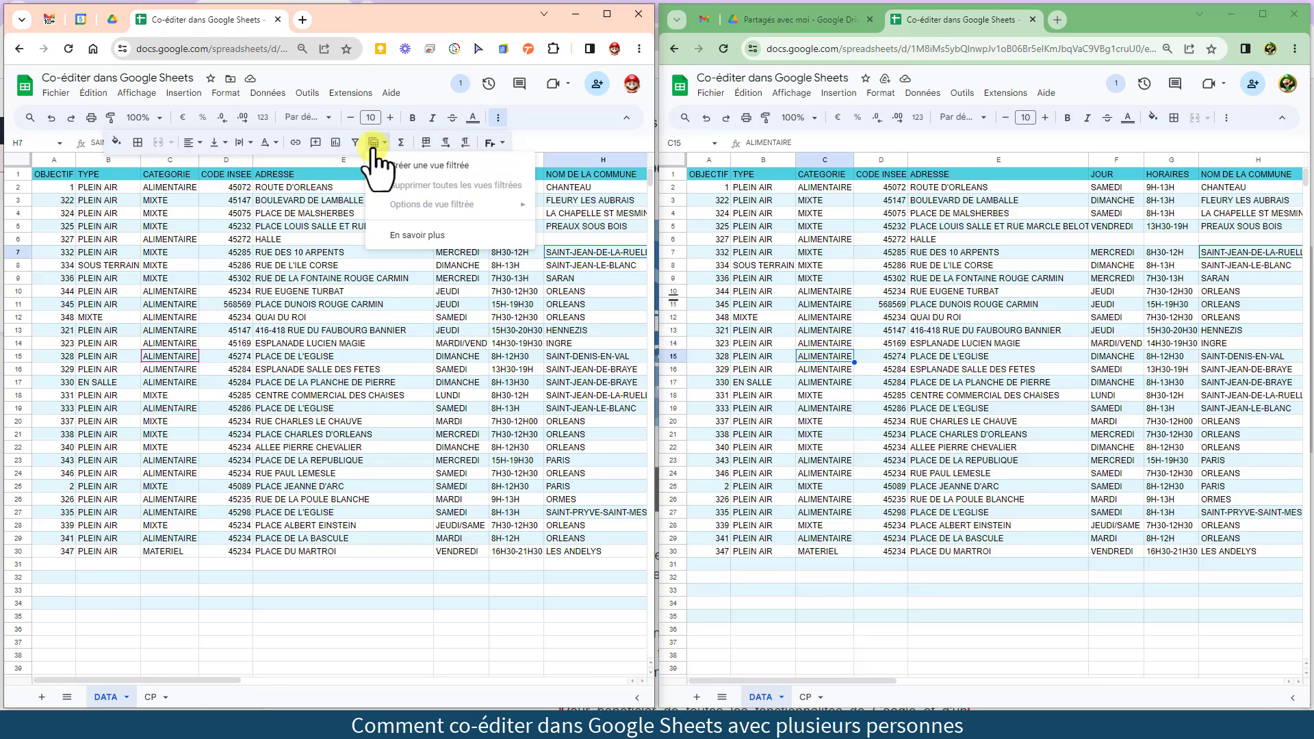
pyautogui.click(440, 165)
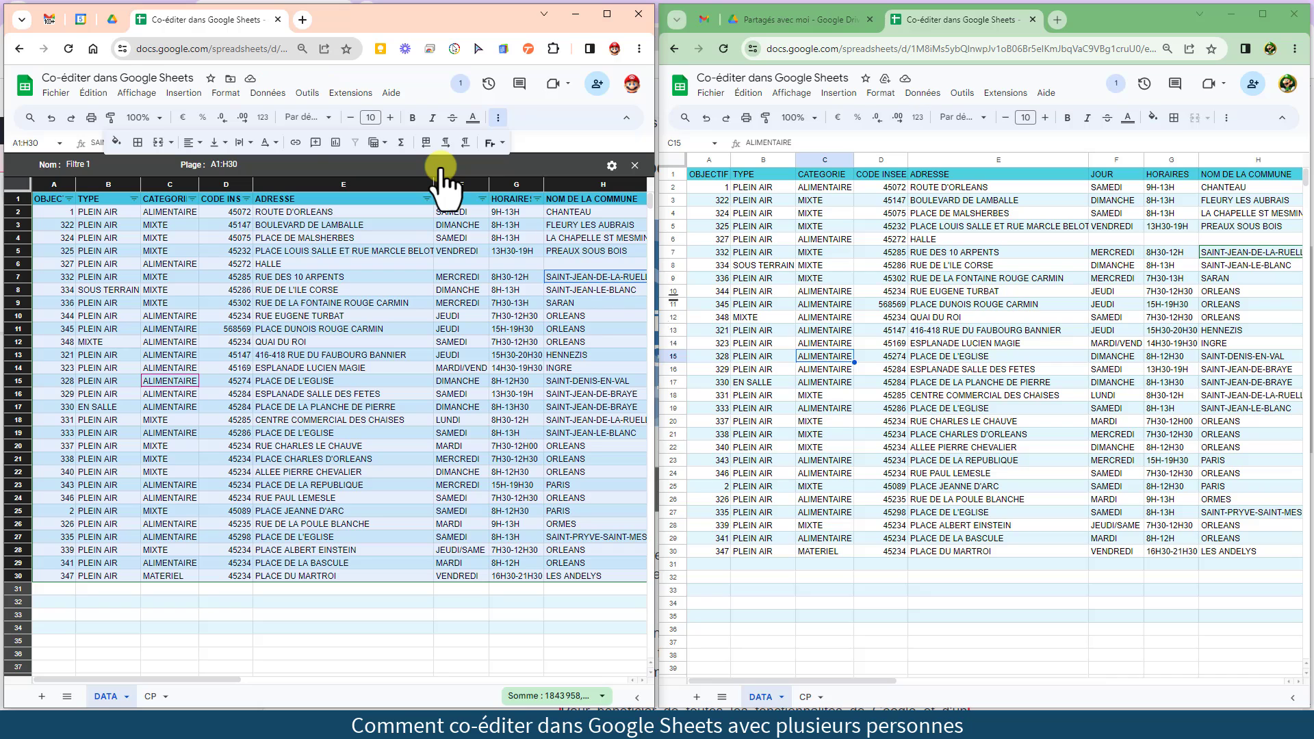
pyautogui.click(192, 198)
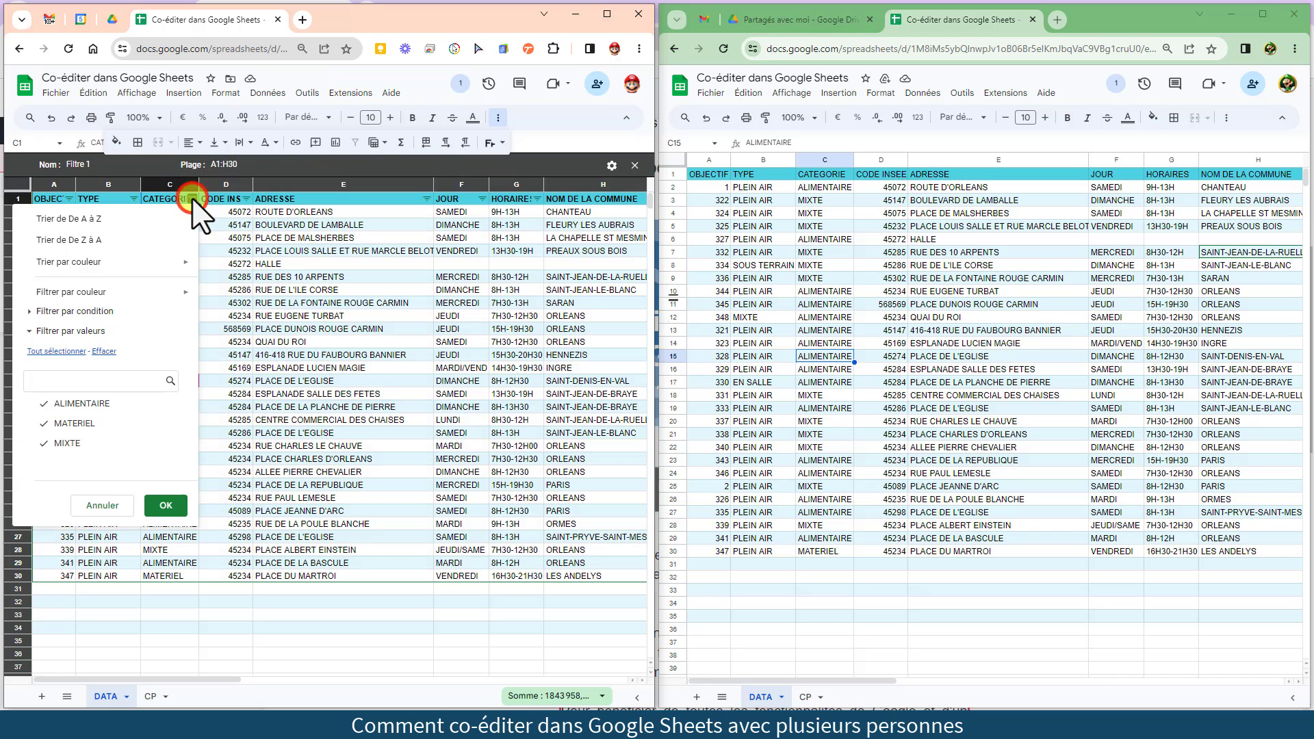
pyautogui.click(99, 351)
pyautogui.click(85, 404)
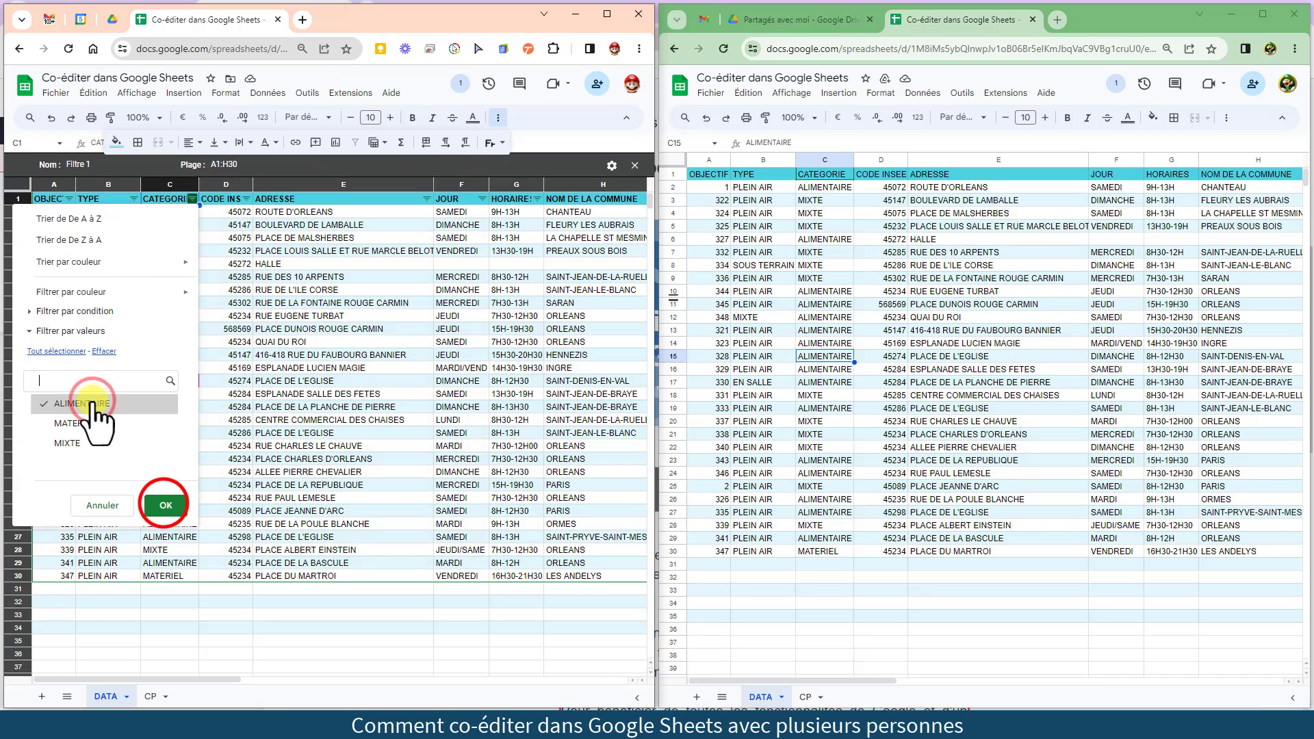
pyautogui.click(166, 505)
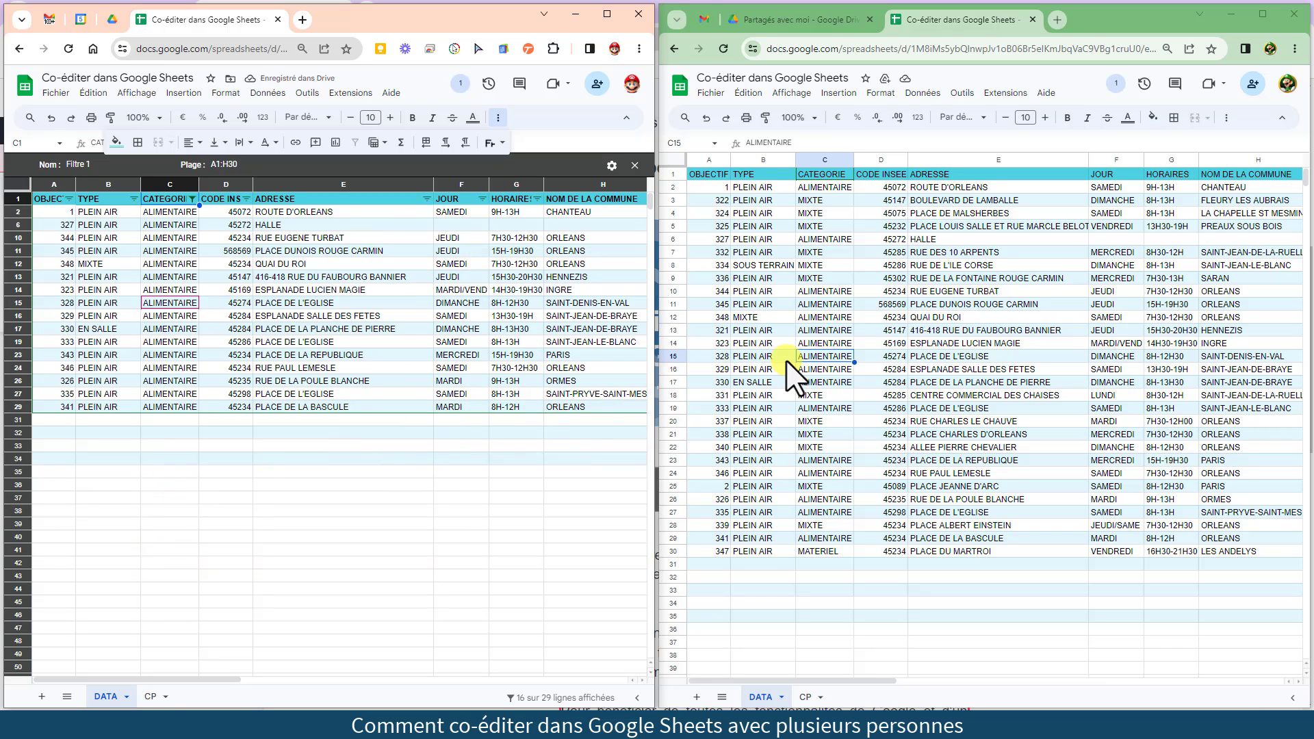
# Rename the filter view from Filtre 1 to ALIMENTAIRE
pyautogui.click(130, 164)
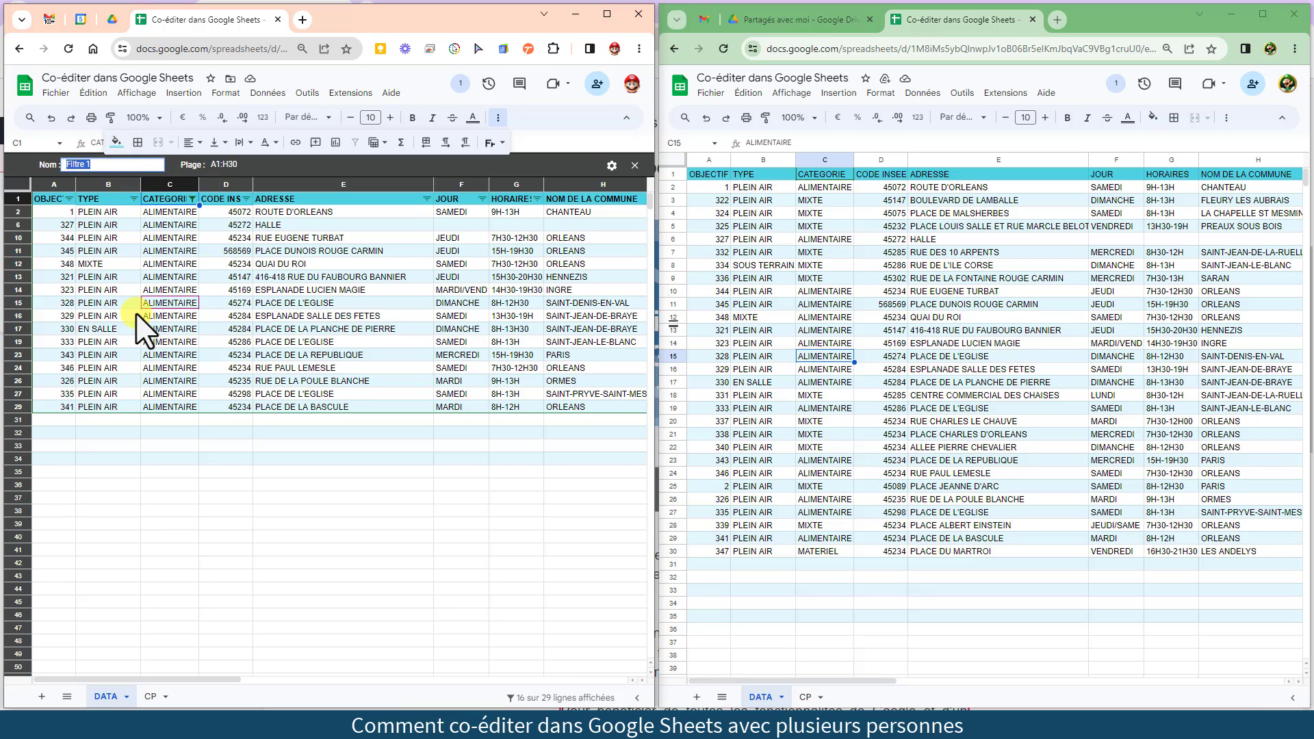
pyautogui.write('ALIMENTAIRE')
pyautogui.press('Return')
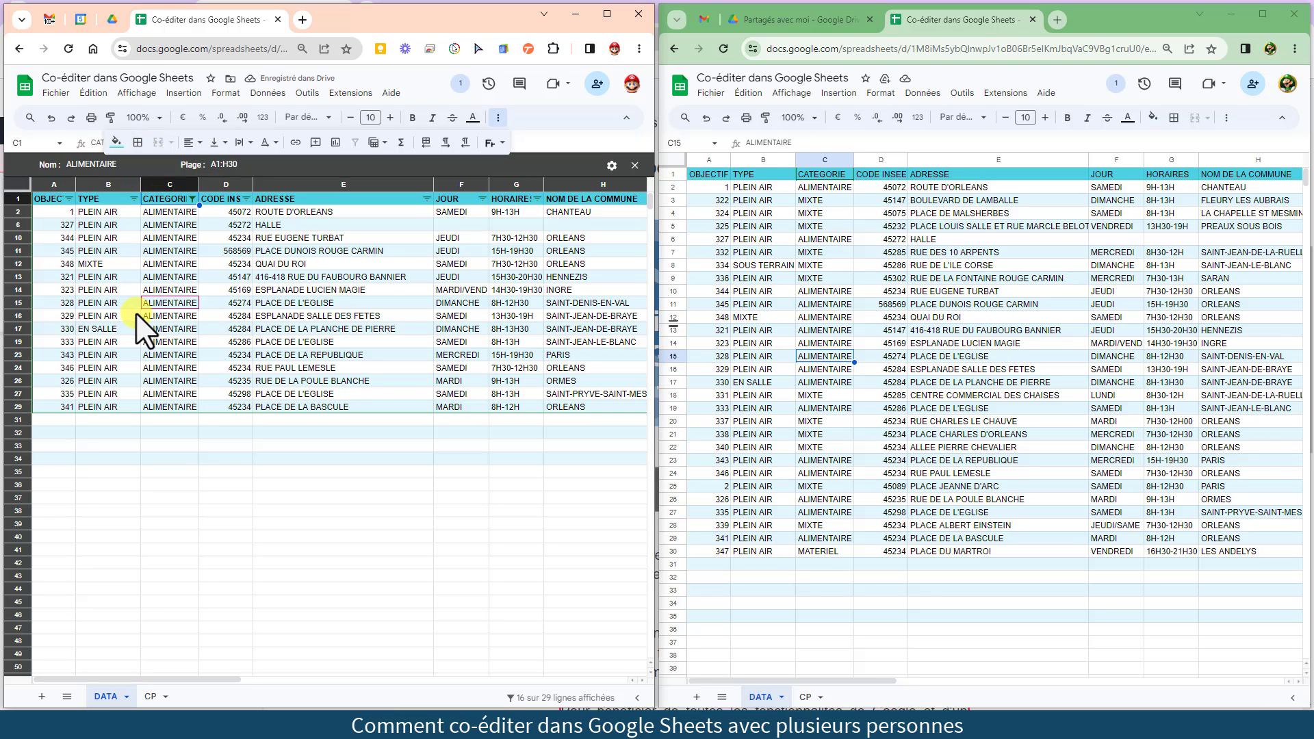
# In the first window, close the view, reapply the saved ALIMENTAIRE filter view, and close it again
pyautogui.click(635, 166)
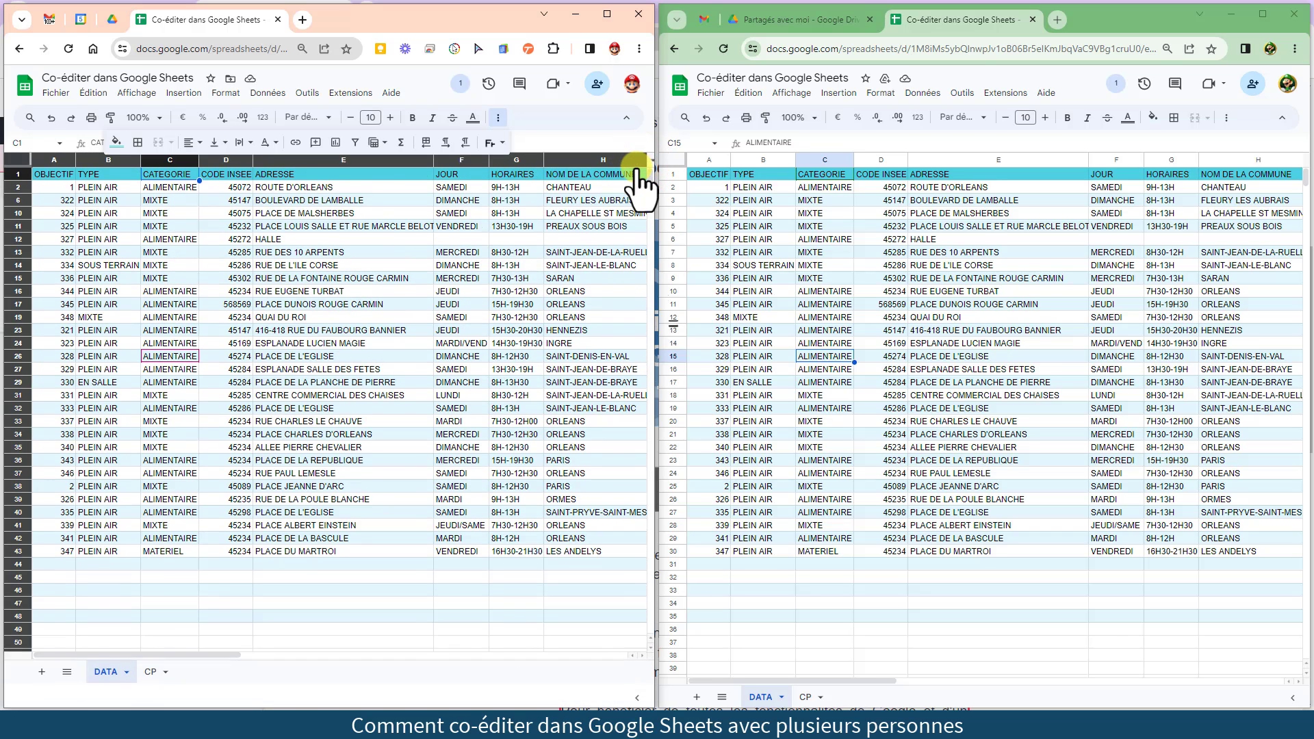
pyautogui.click(384, 143)
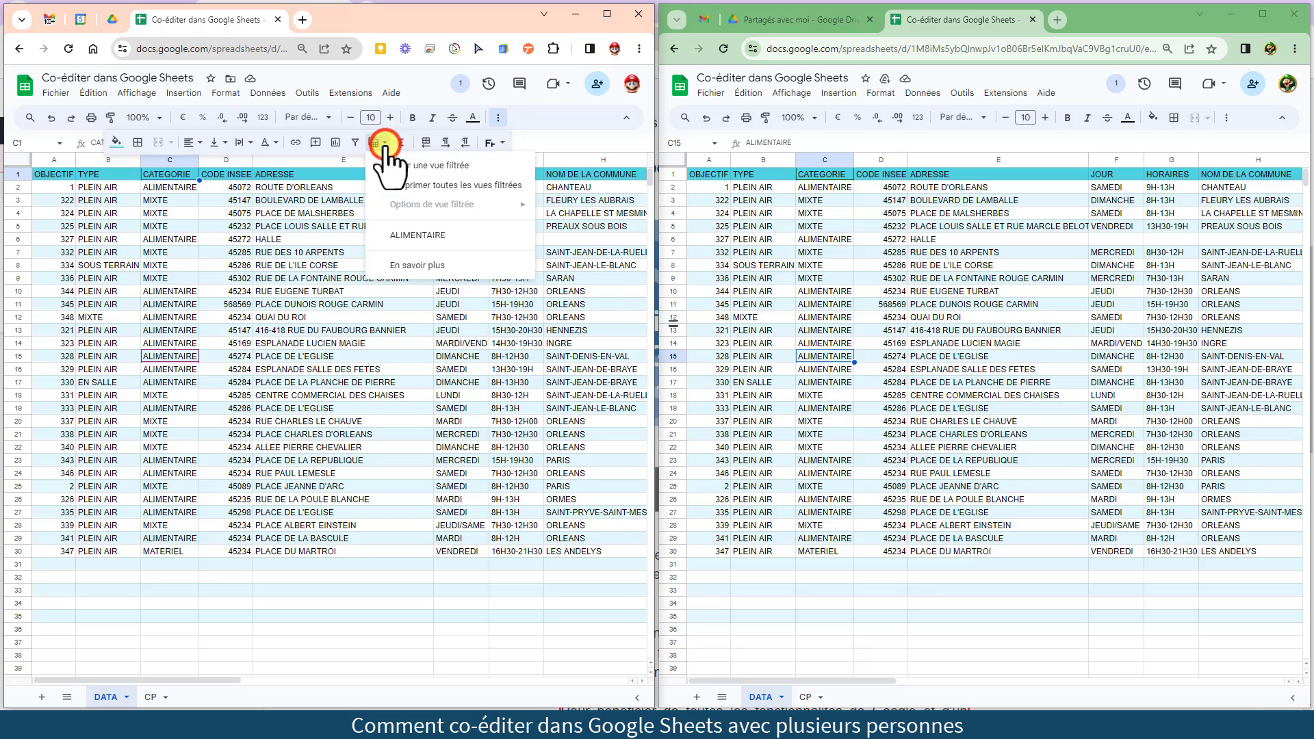
pyautogui.click(394, 236)
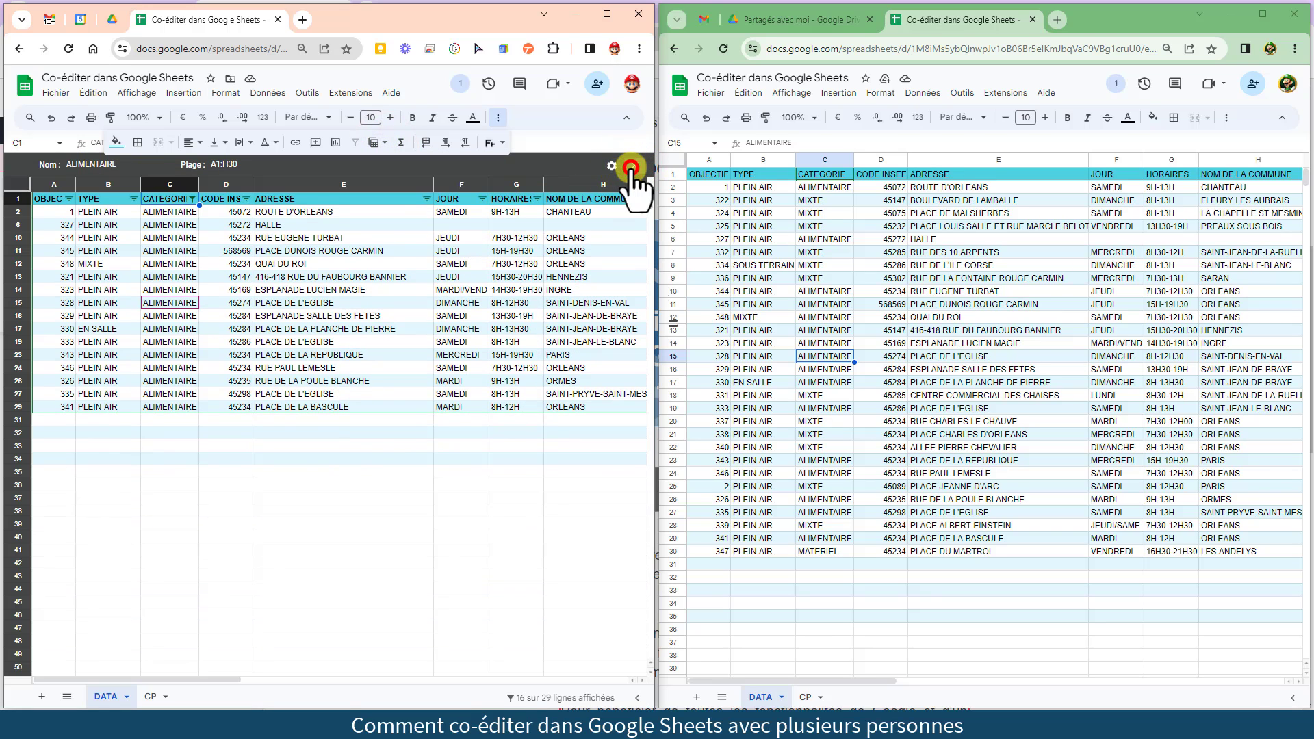
pyautogui.click(634, 165)
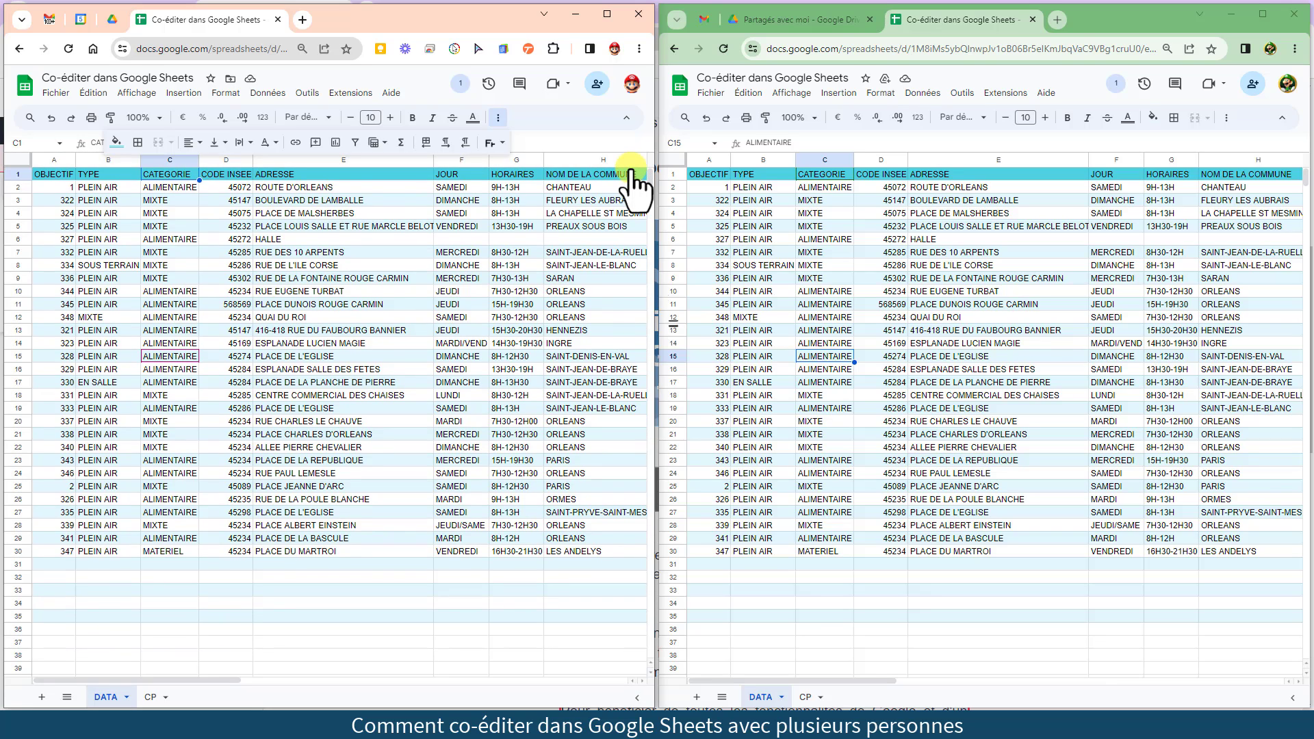
# In the second window, apply the saved ALIMENTAIRE filter view from the overflow toolbar, then close it
pyautogui.click(1226, 118)
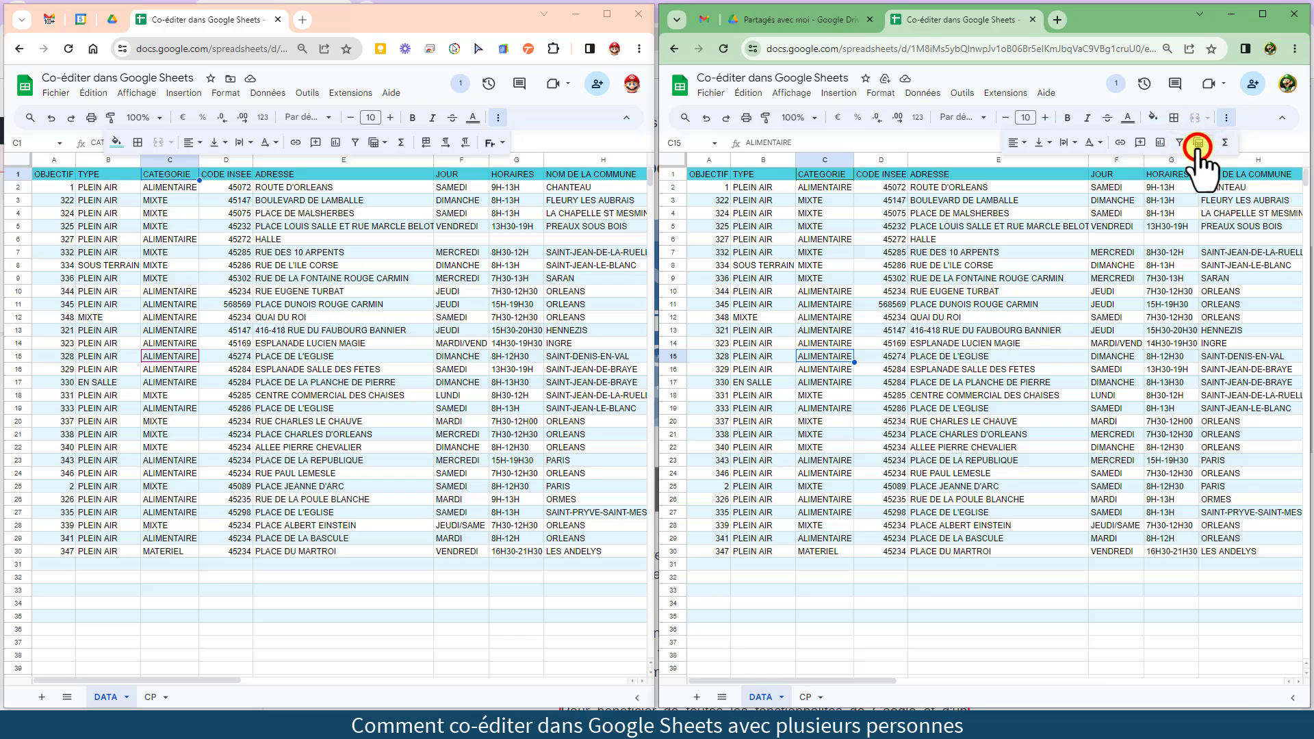
pyautogui.click(1199, 142)
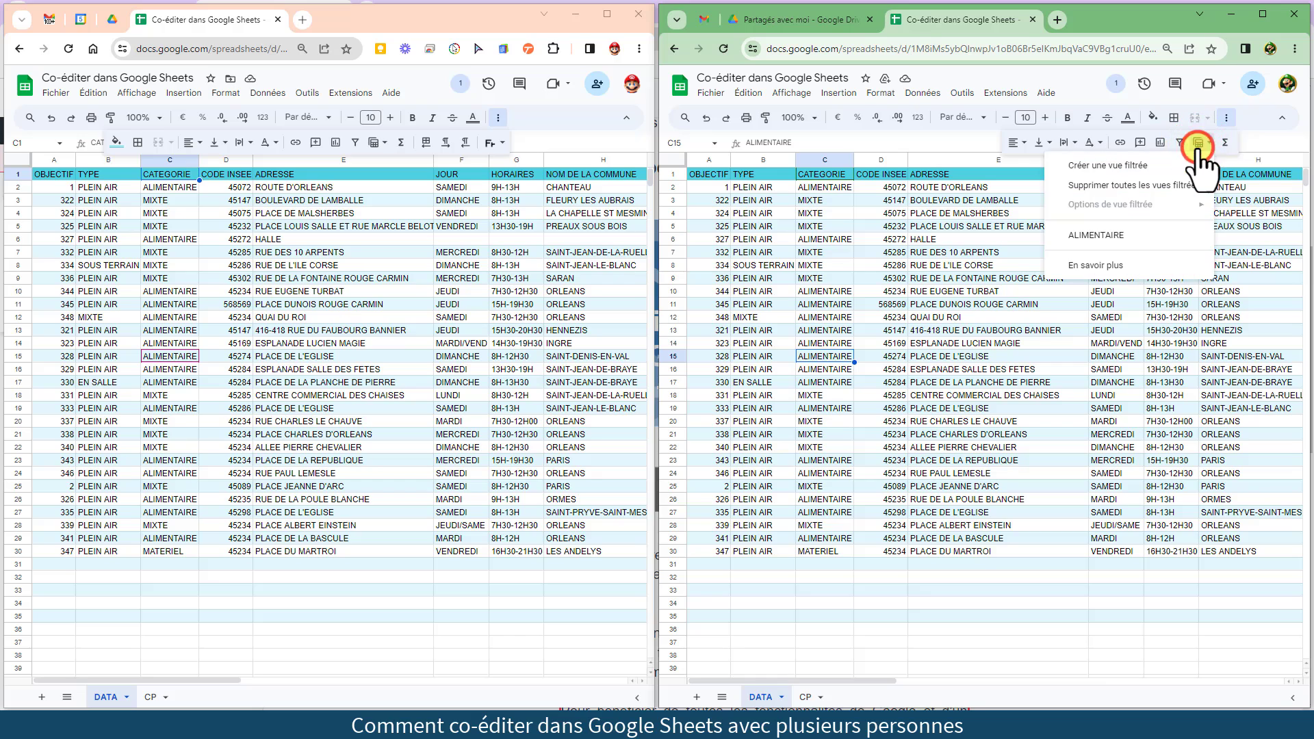
pyautogui.click(1138, 236)
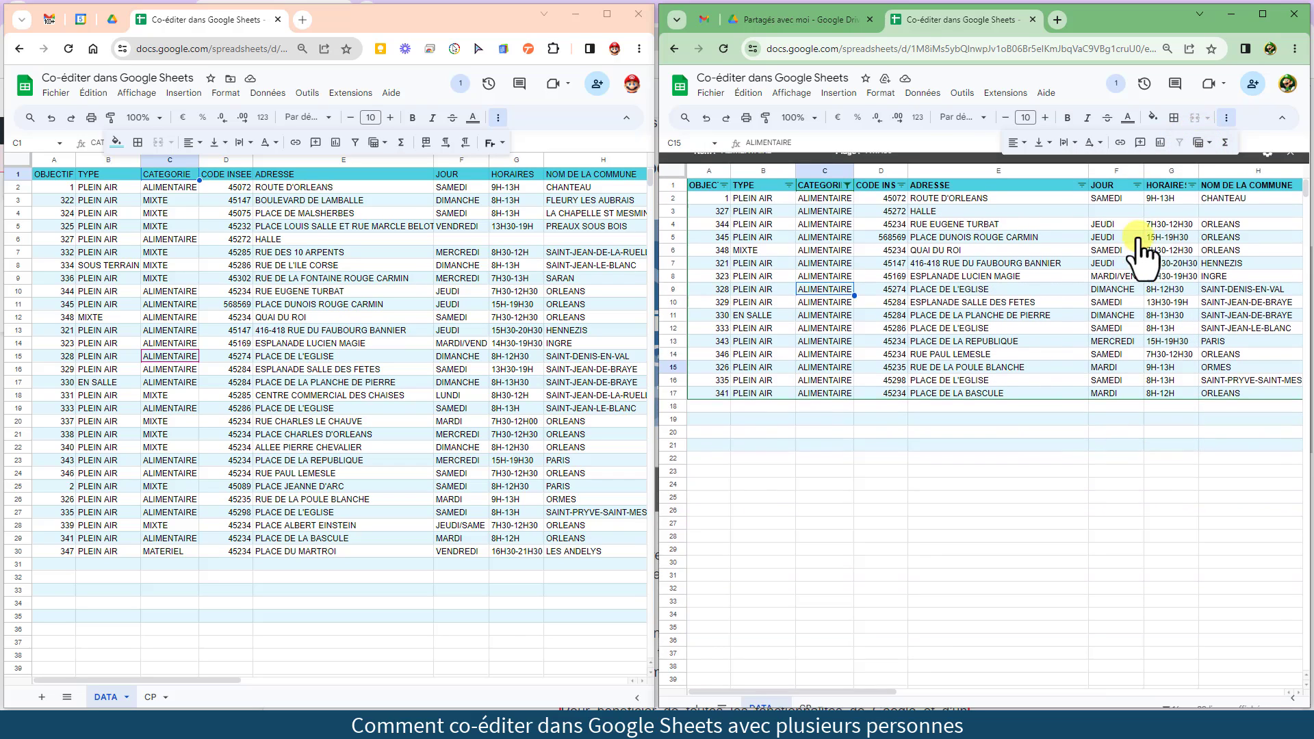
pyautogui.click(1290, 167)
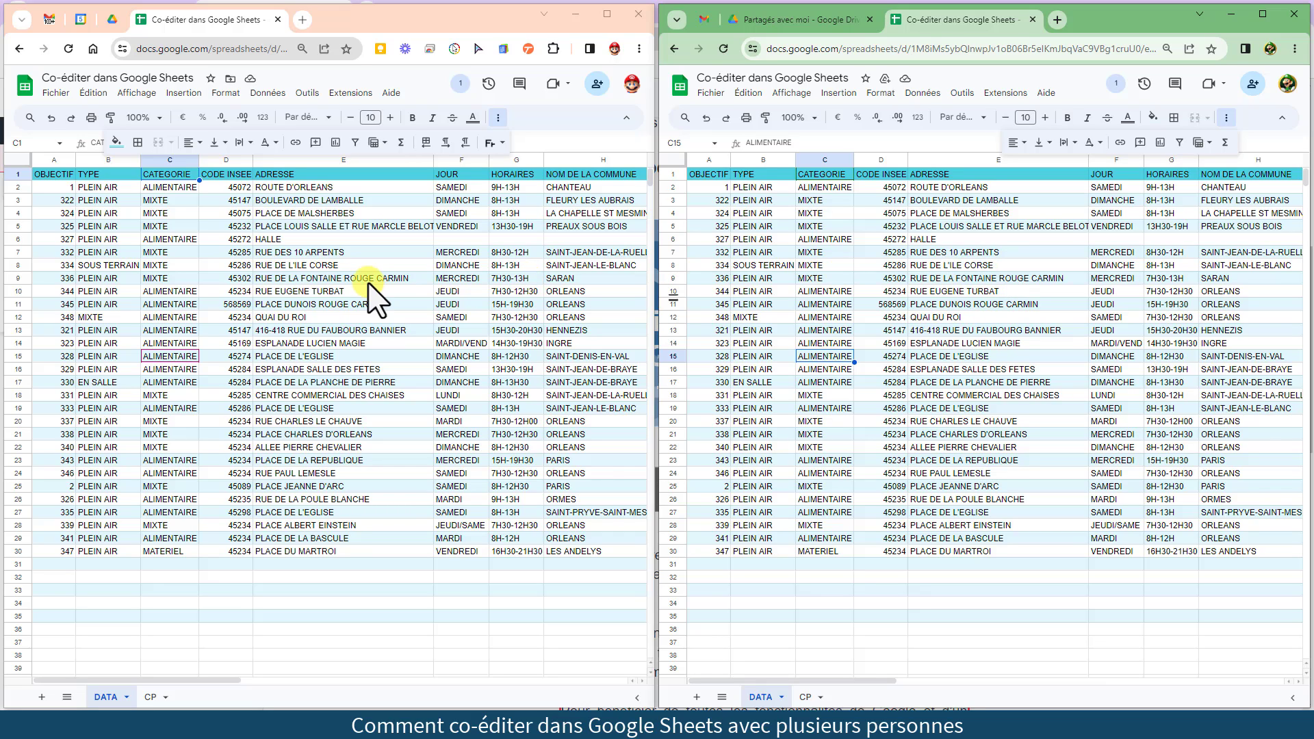
pyautogui.rightClick(277, 253)
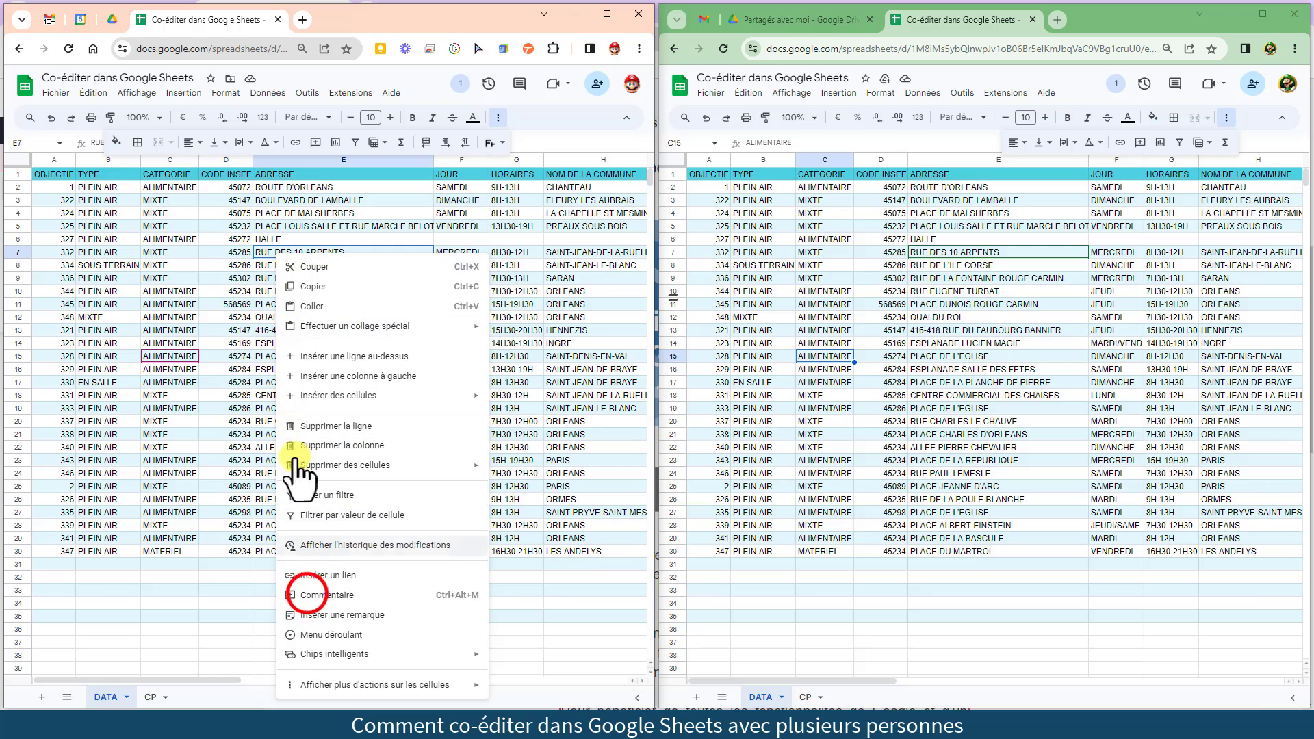
pyautogui.click(304, 595)
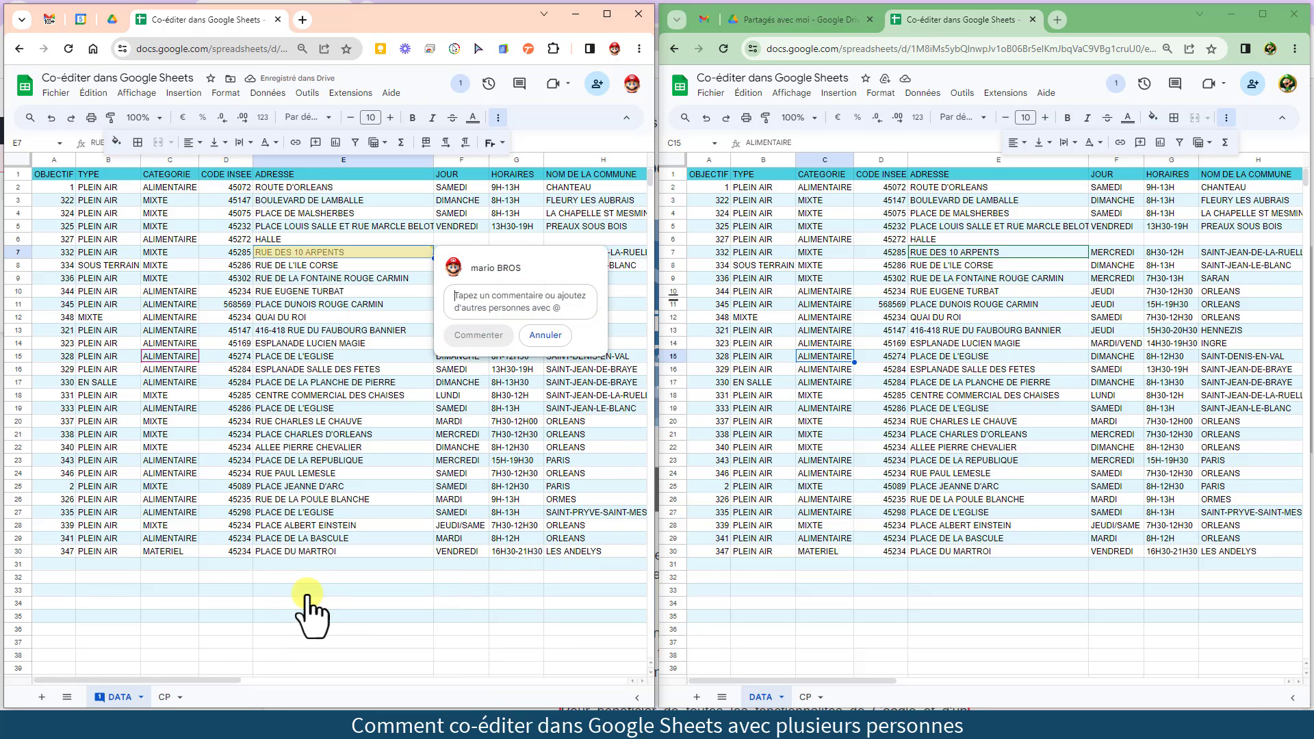
pyautogui.write('@')
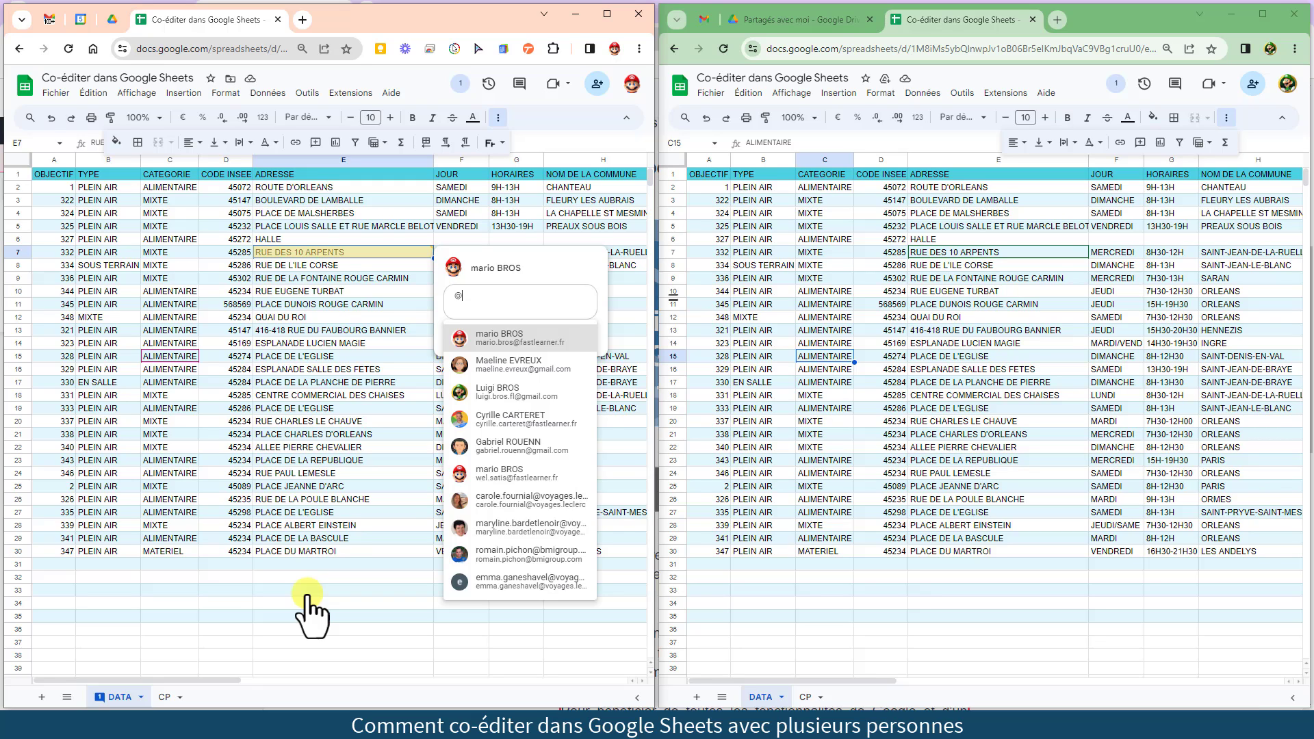
pyautogui.press('Return')
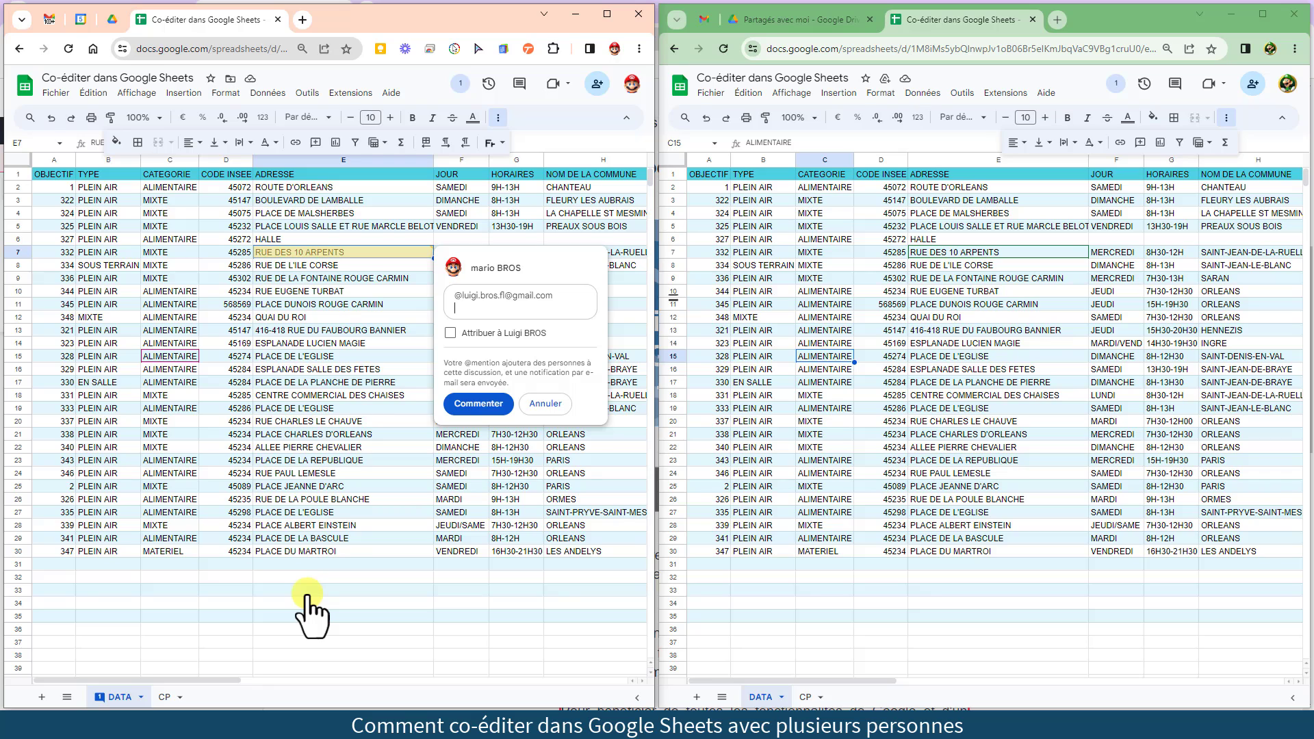
pyautogui.write('Peux tu vérifier stp ?')
pyautogui.click(478, 404)
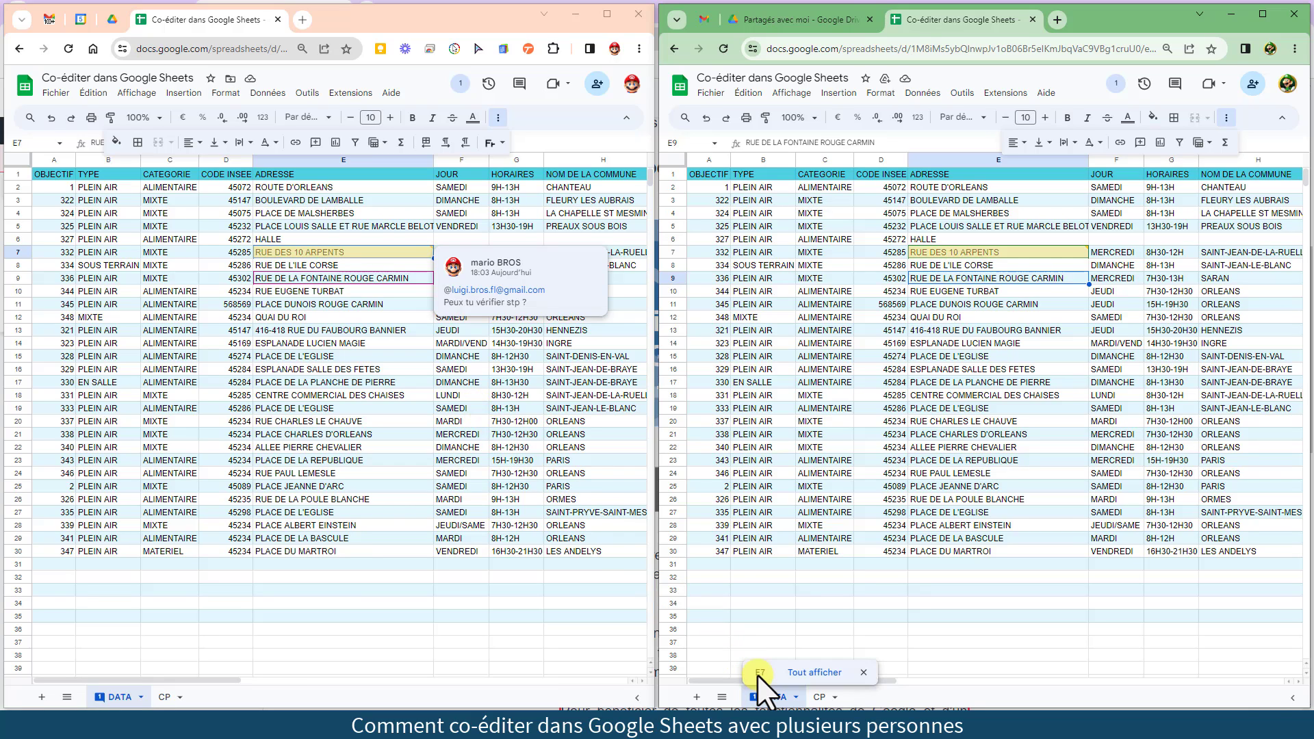
# From the other window, open the E7 comment thread and mark it resolved
pyautogui.click(759, 674)
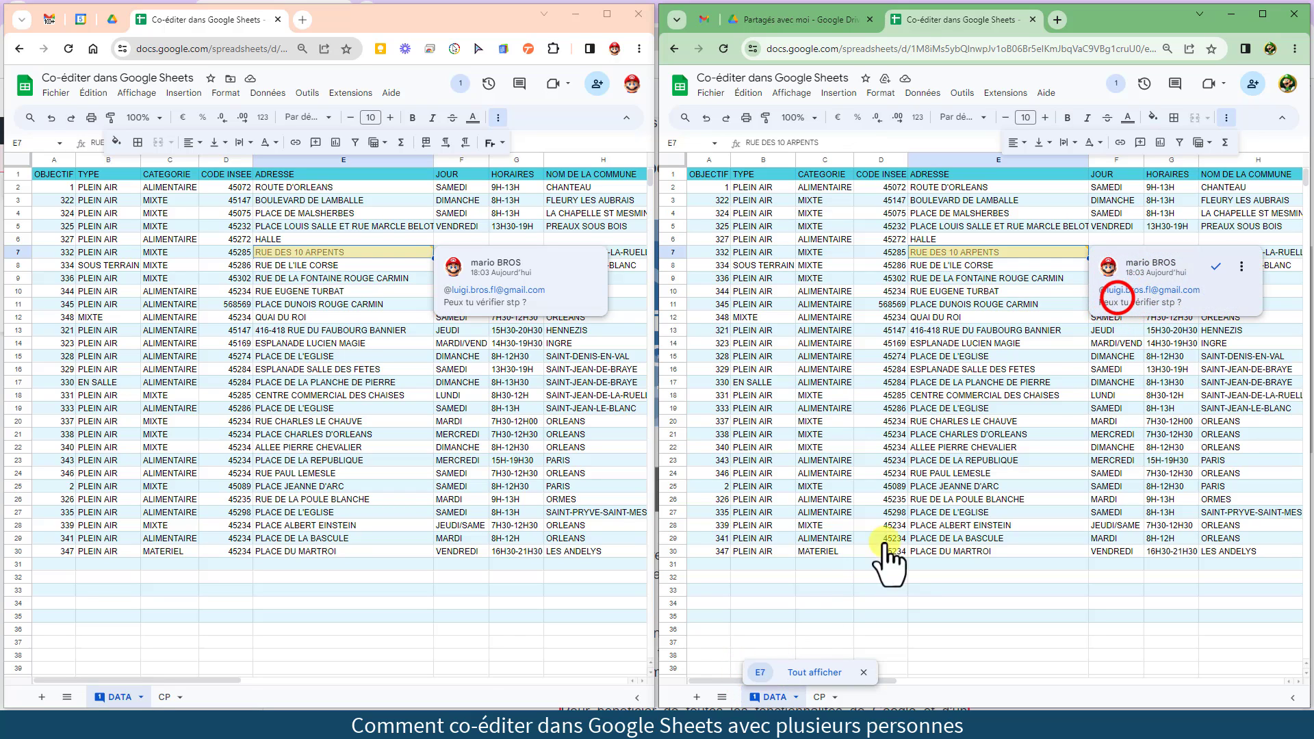
pyautogui.click(1117, 300)
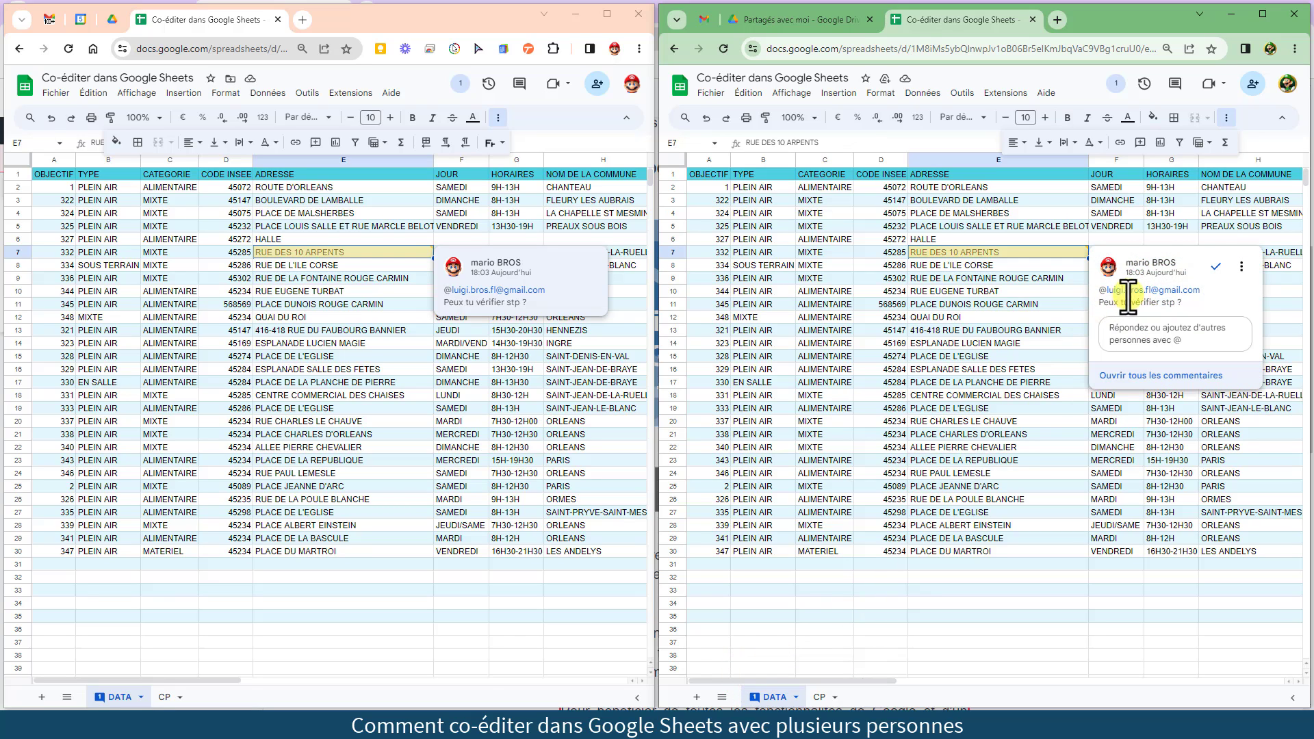
pyautogui.click(1217, 267)
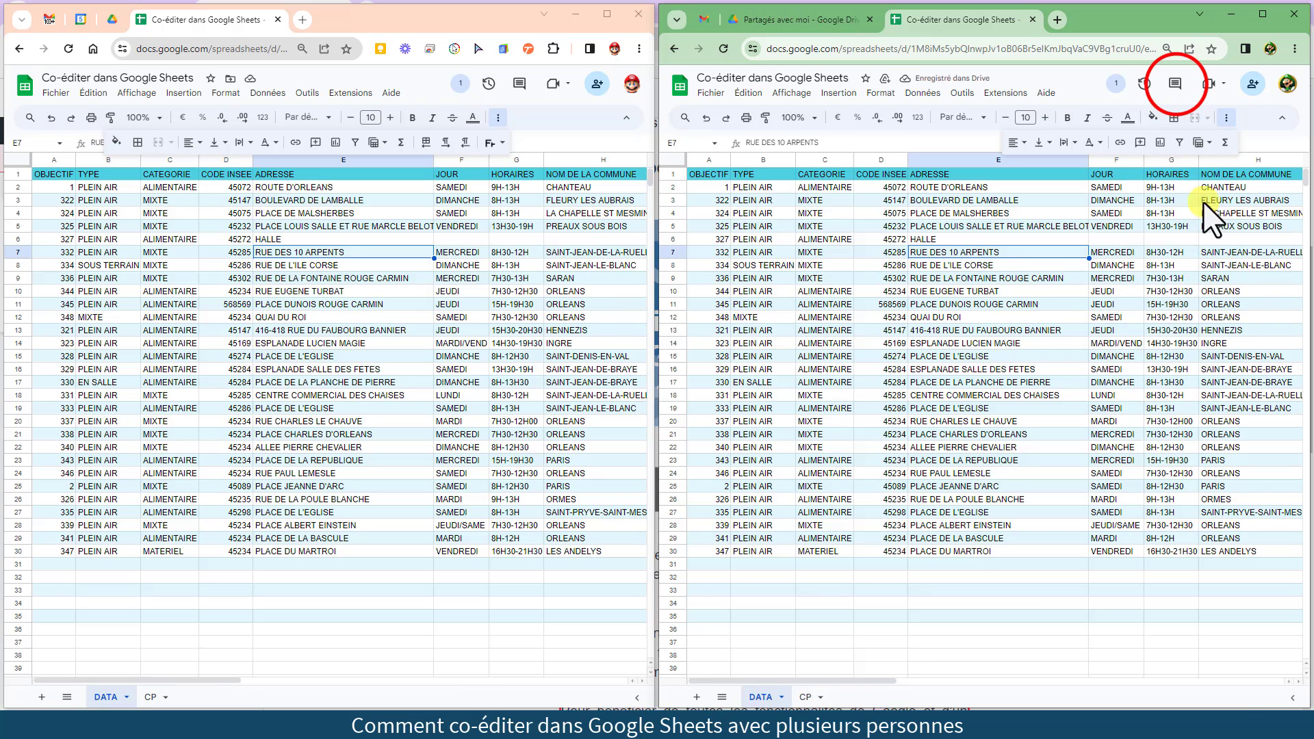
pyautogui.click(1176, 84)
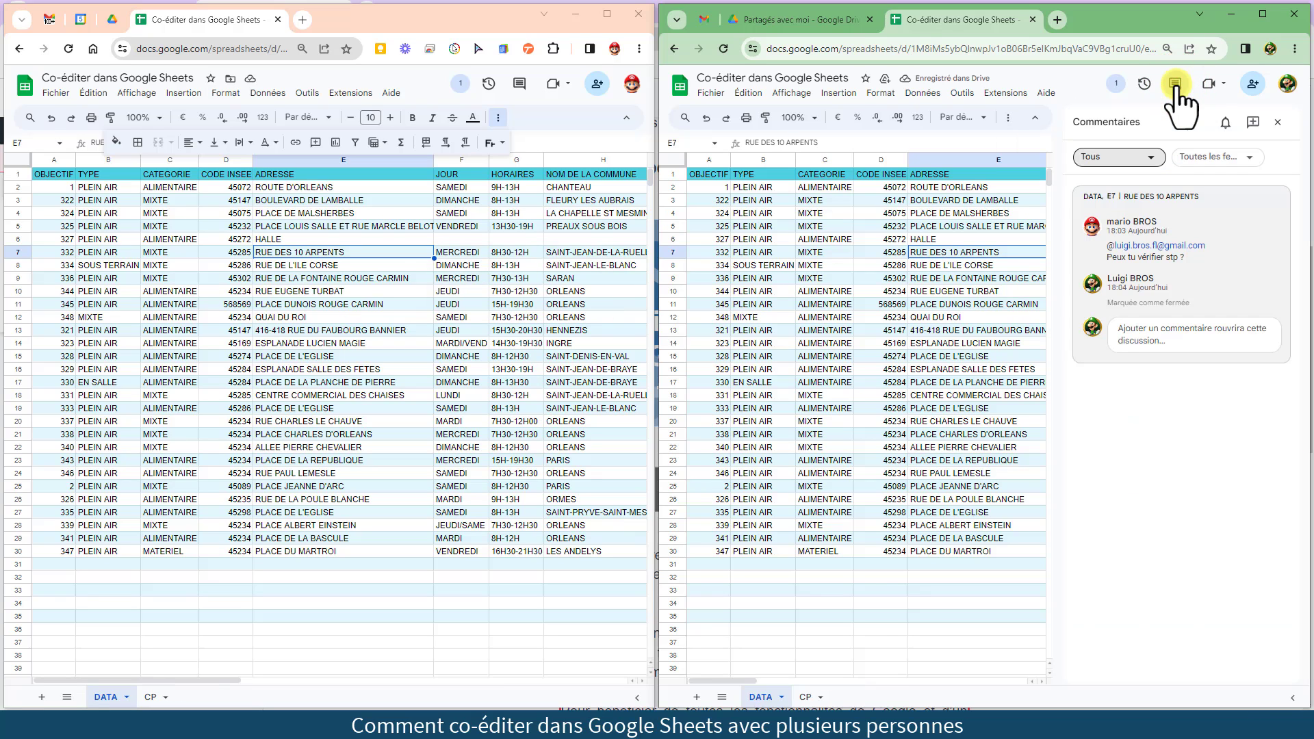
pyautogui.click(1176, 85)
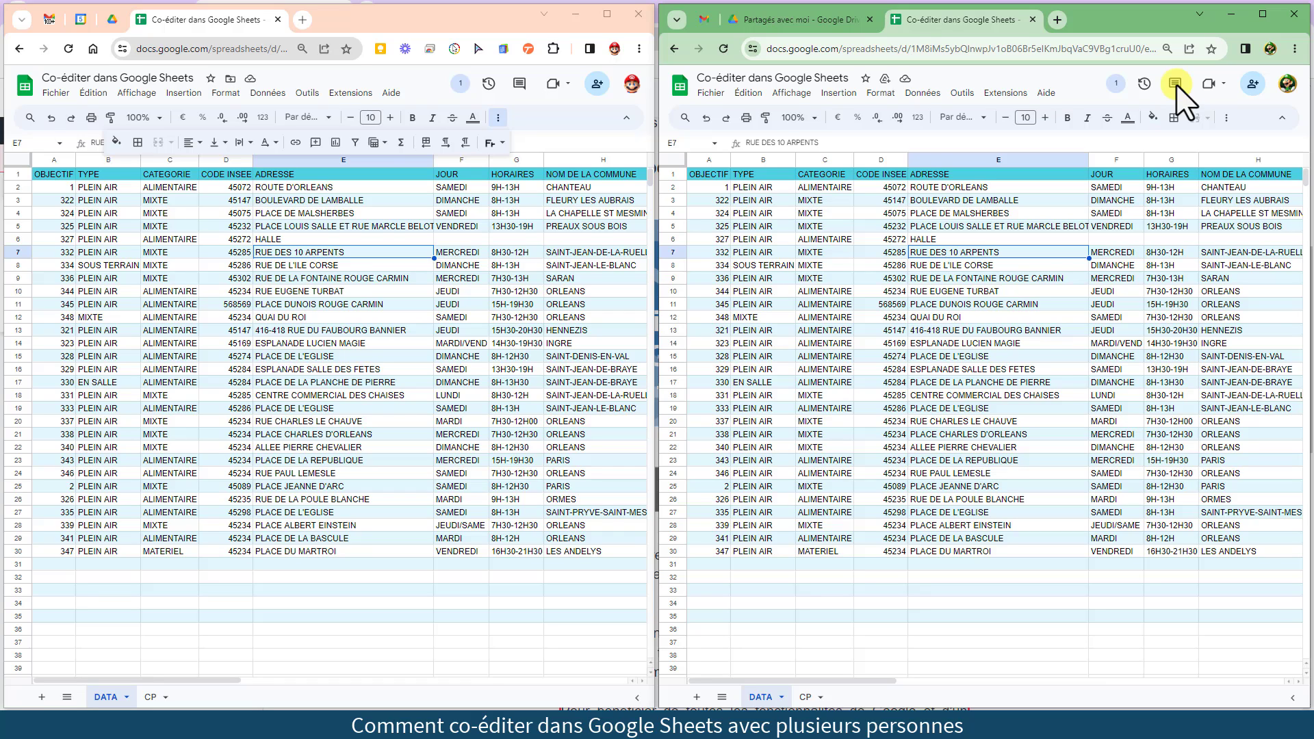
pyautogui.click(972, 354)
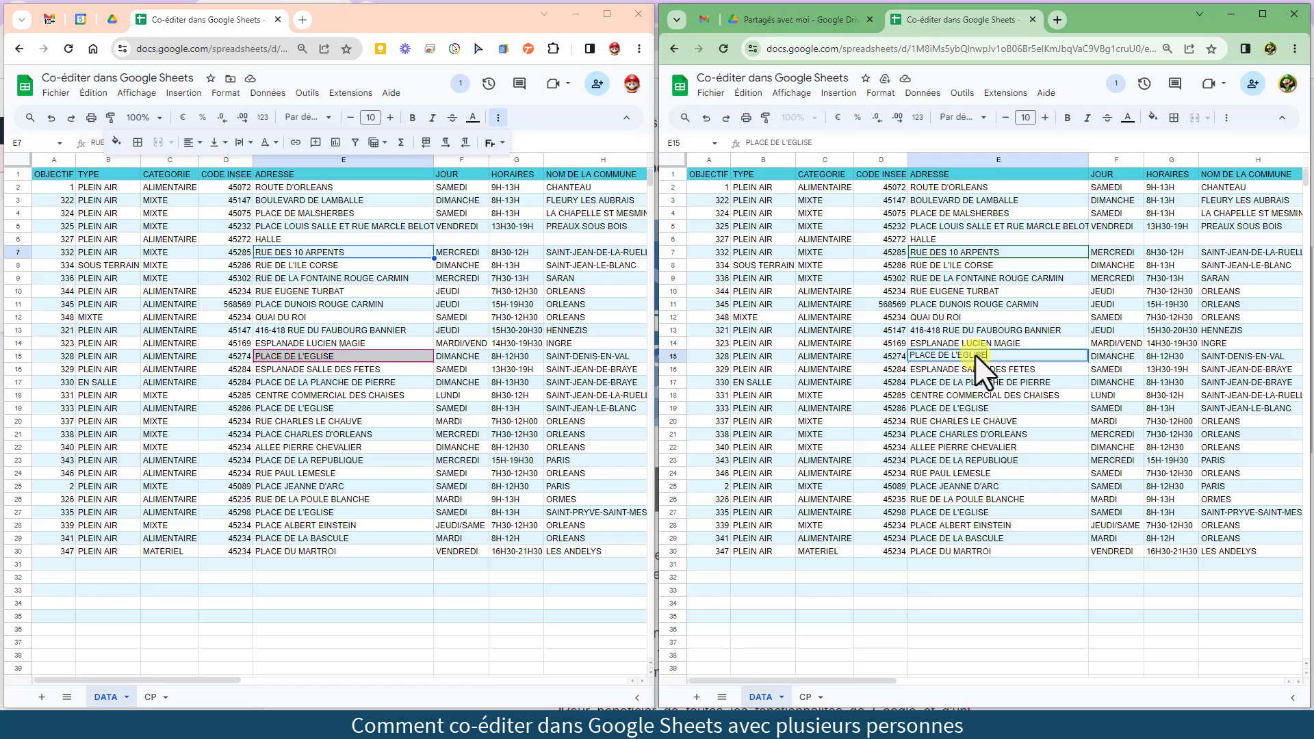
# Join the chat from the viewer badge in the second window, then start an empty comment on B6
pyautogui.click(1116, 83)
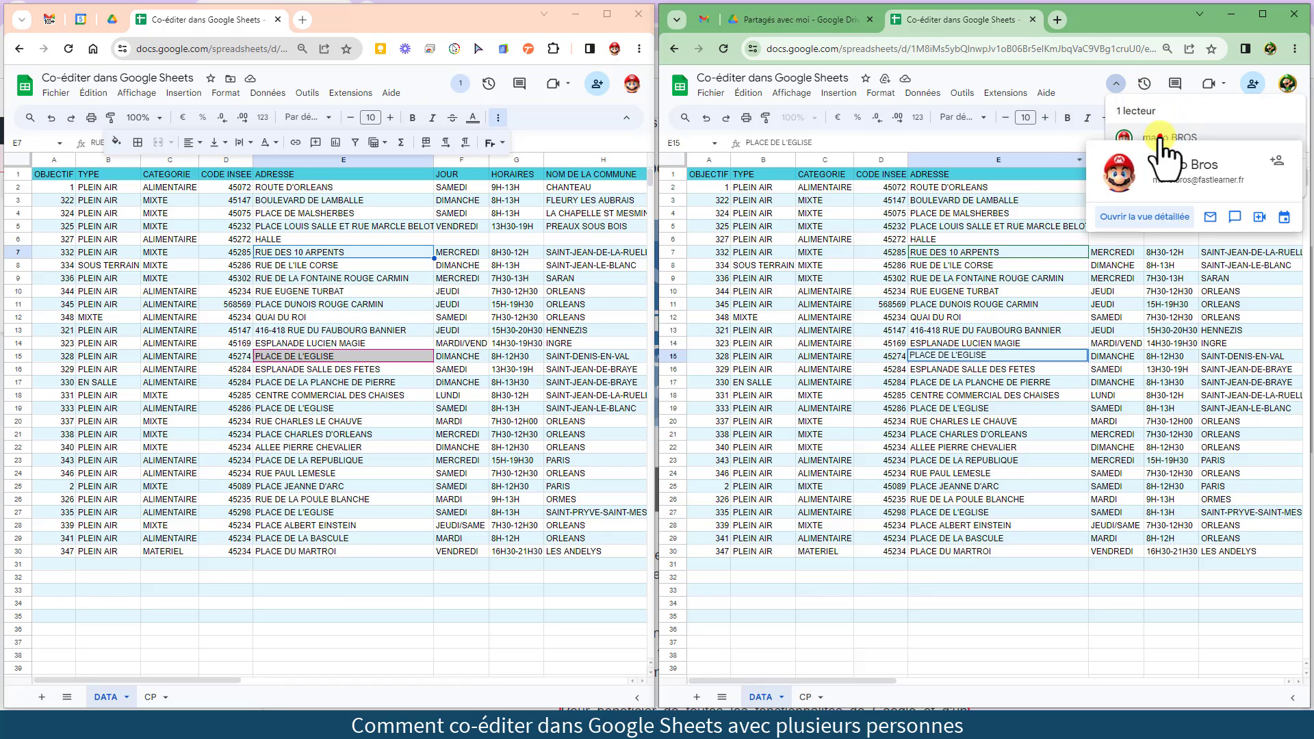
pyautogui.click(1160, 139)
pyautogui.click(1116, 82)
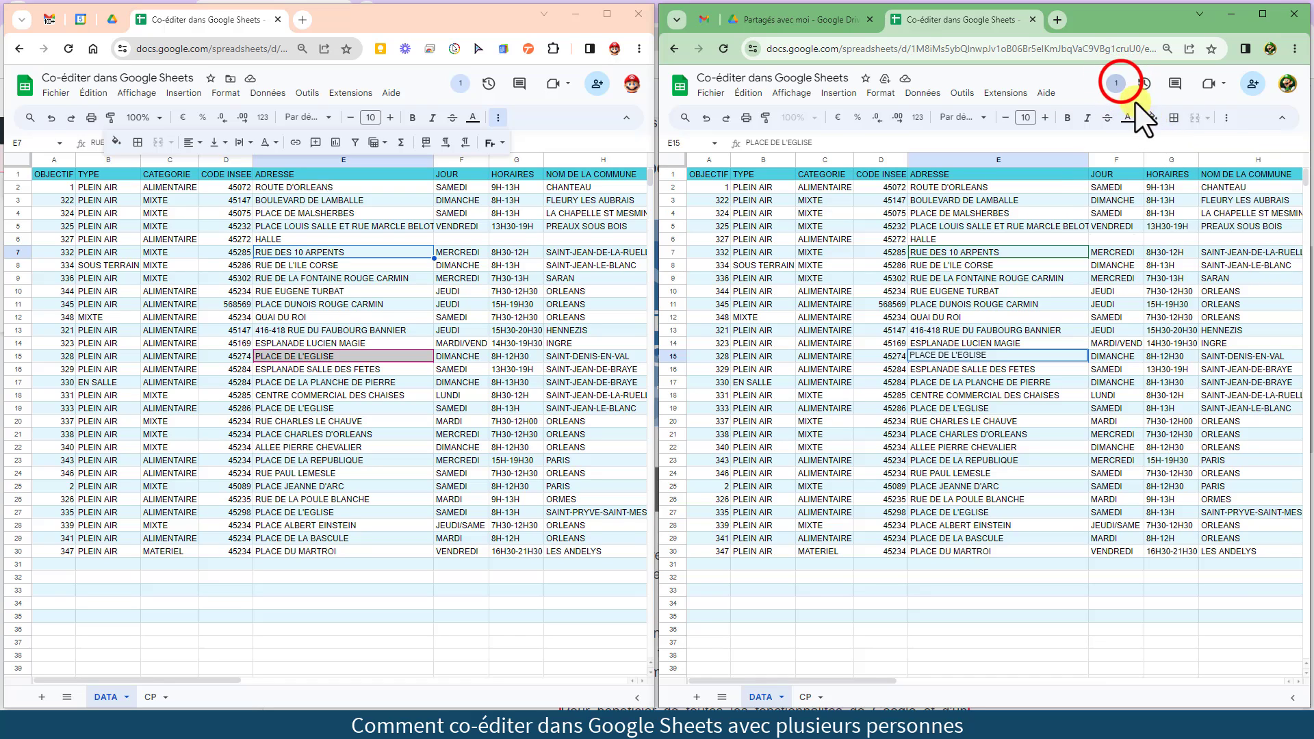
pyautogui.click(1150, 178)
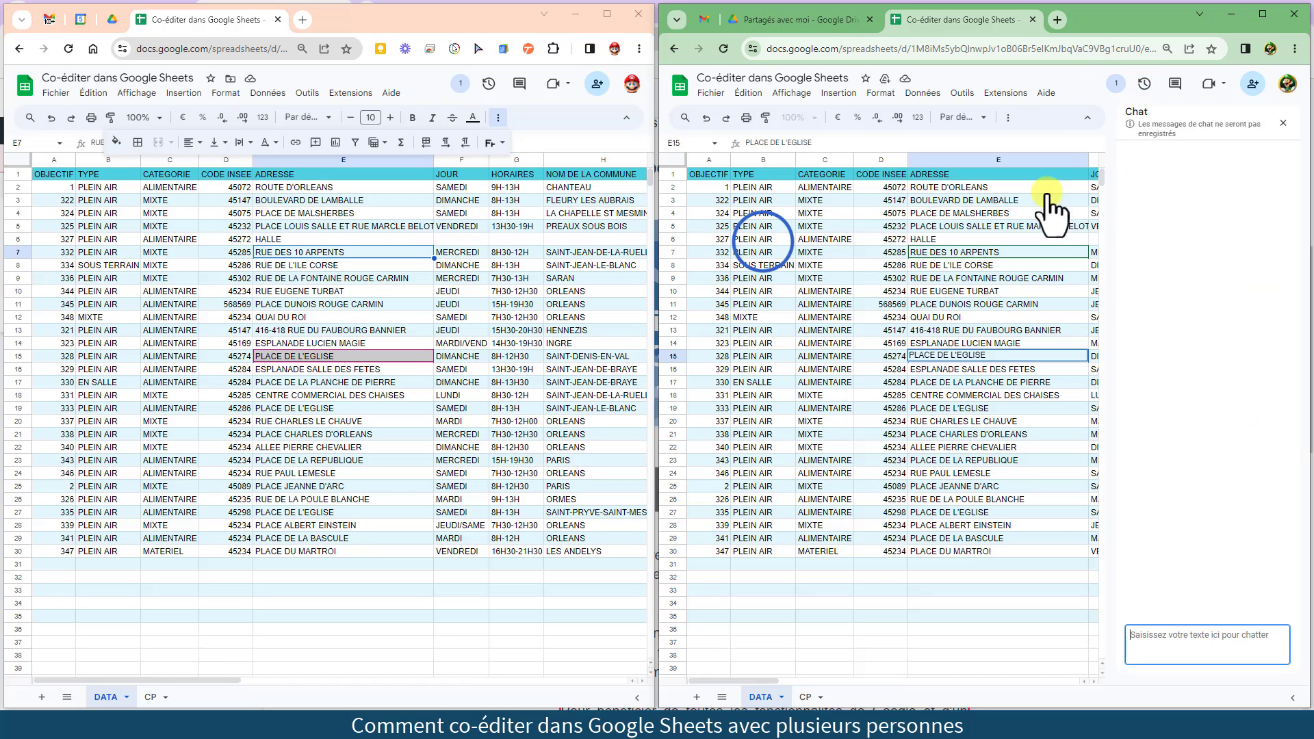
pyautogui.rightClick(765, 241)
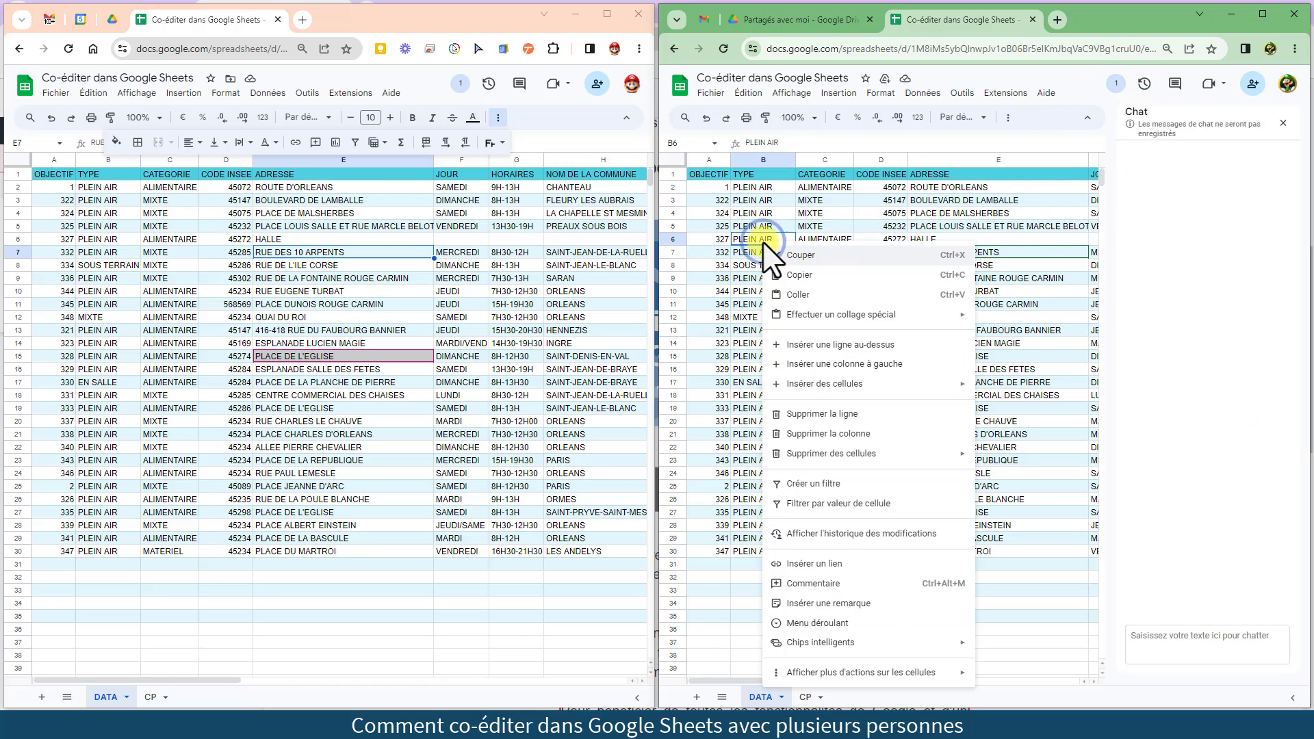
pyautogui.click(812, 583)
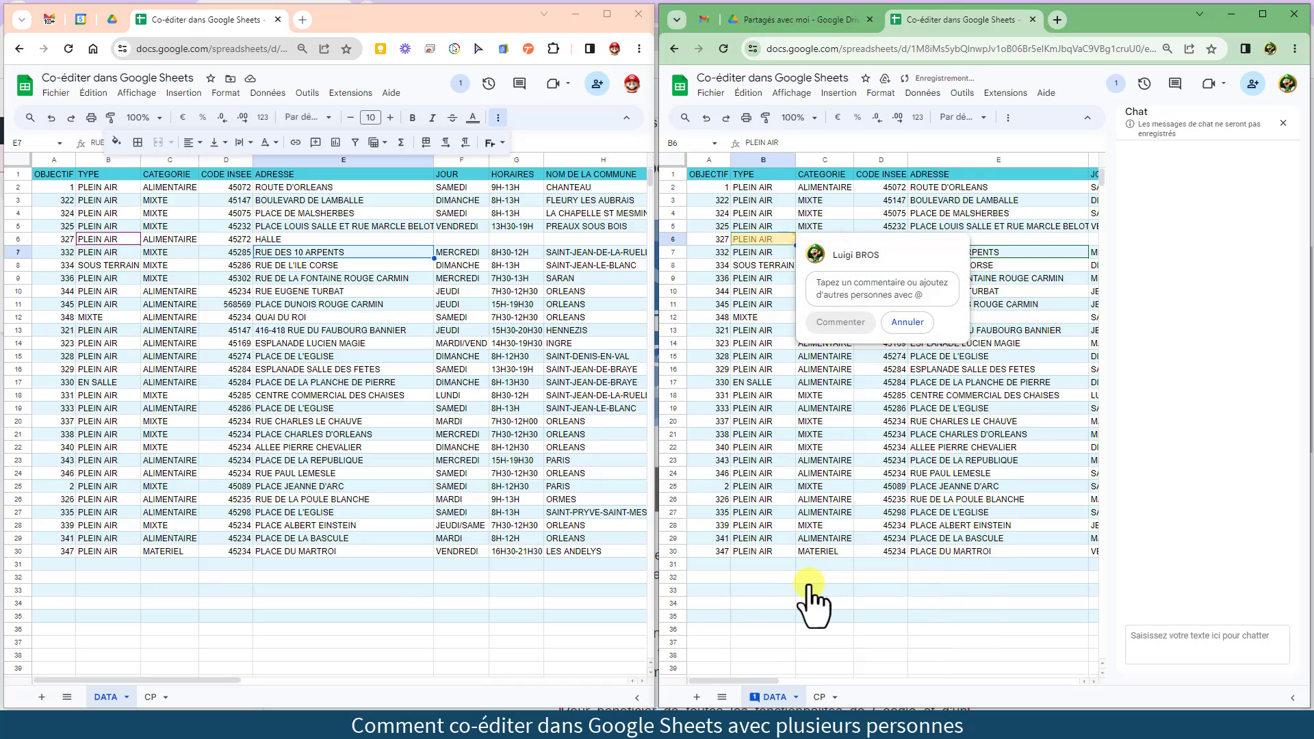